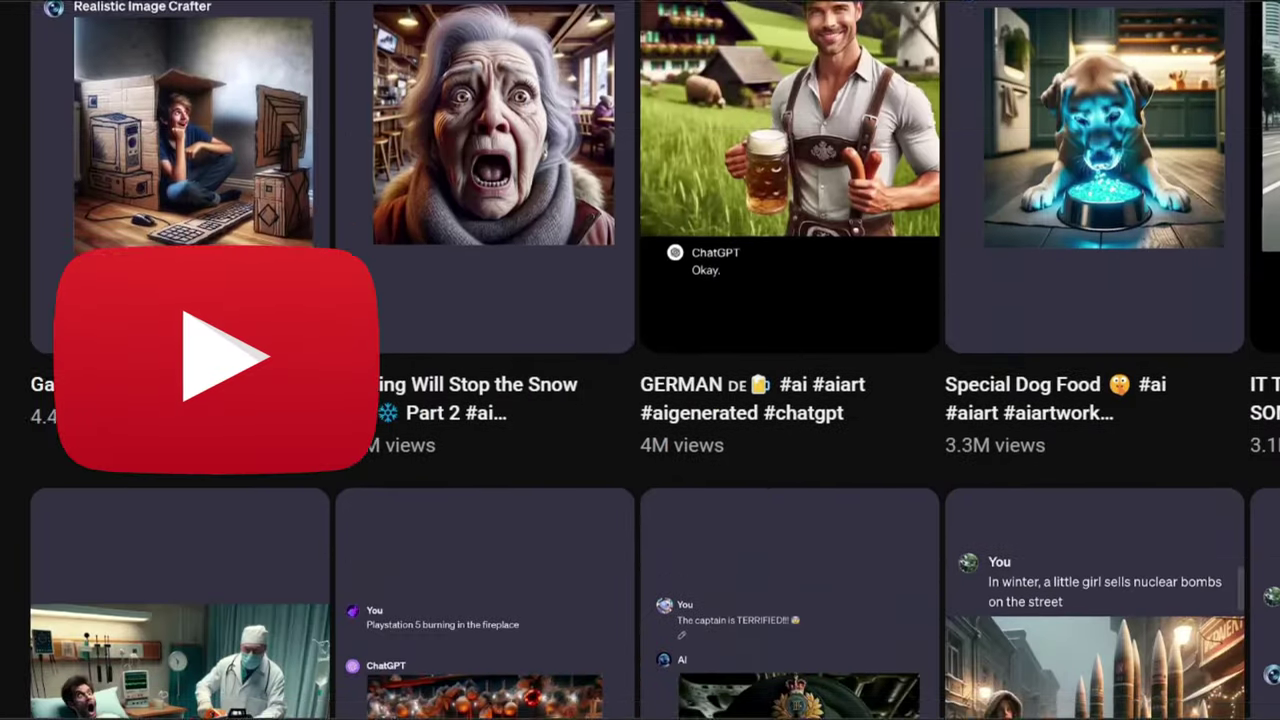
pyautogui.scroll(-15, 640, 360)
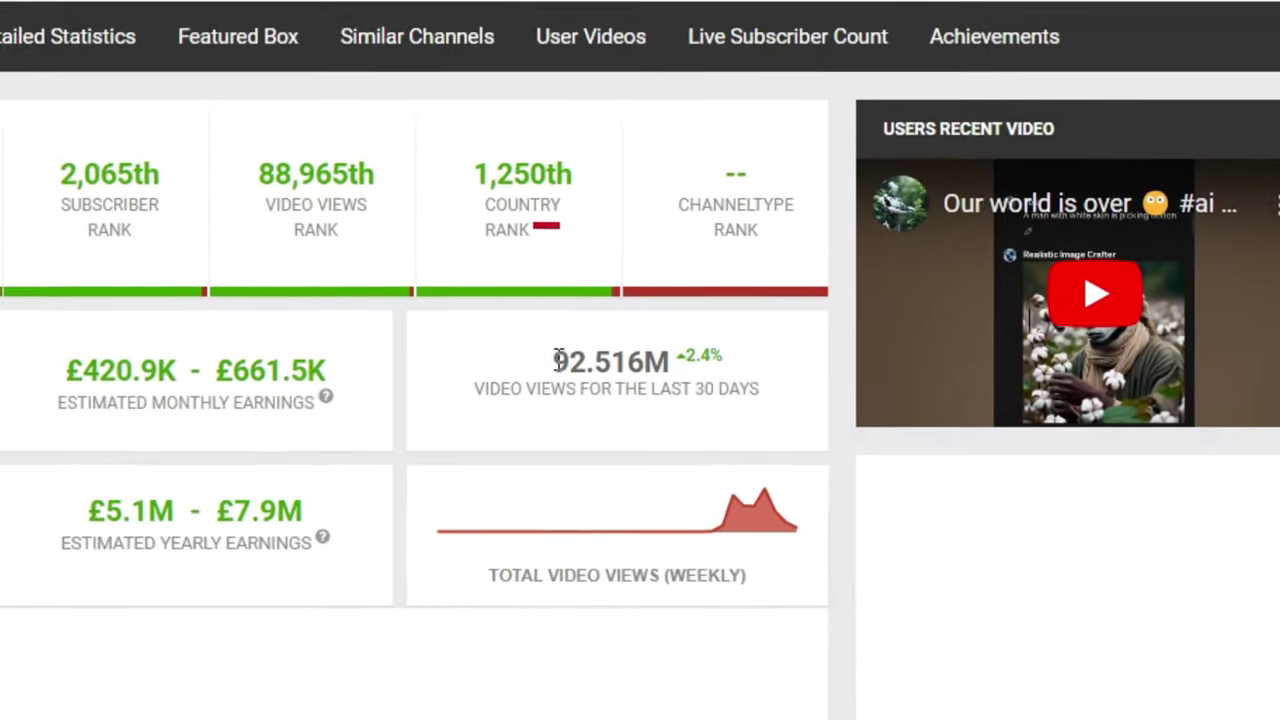
pyautogui.moveTo(718, 404); pyautogui.dragTo(768, 411)
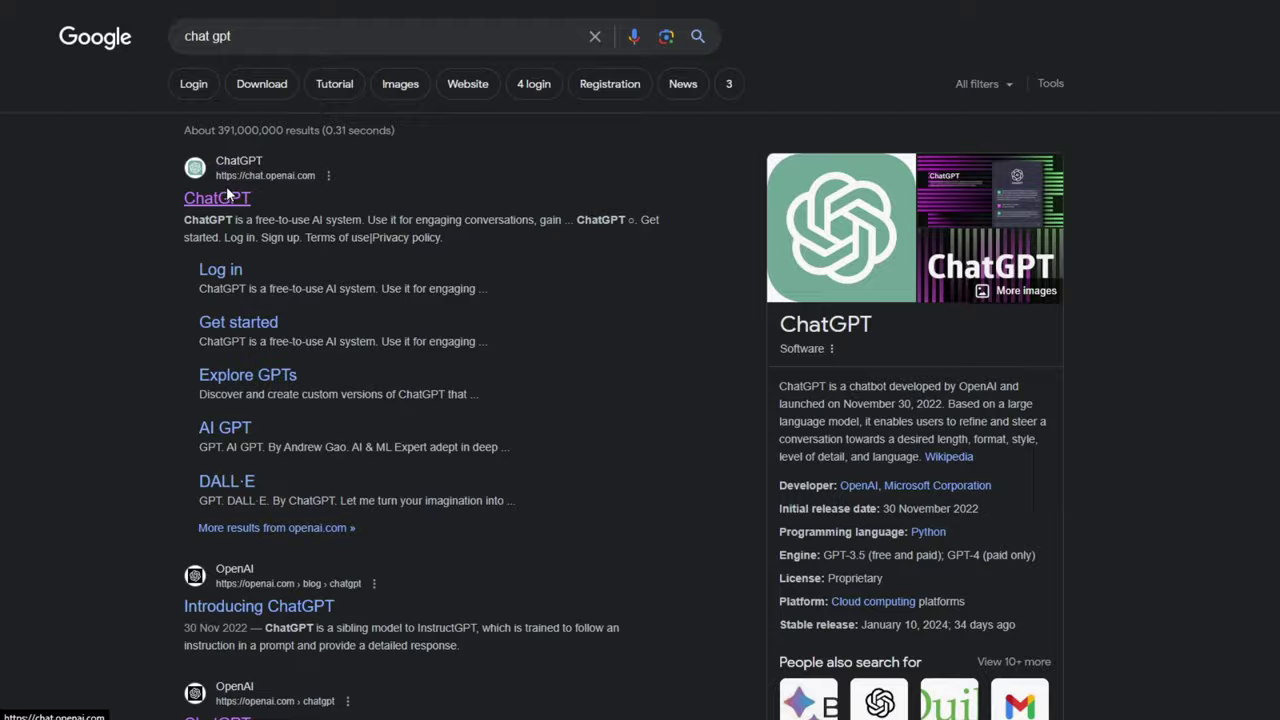
# Send ChatGPT the 14-line story-format prompt, then ask it for another story
pyautogui.click(217, 198)
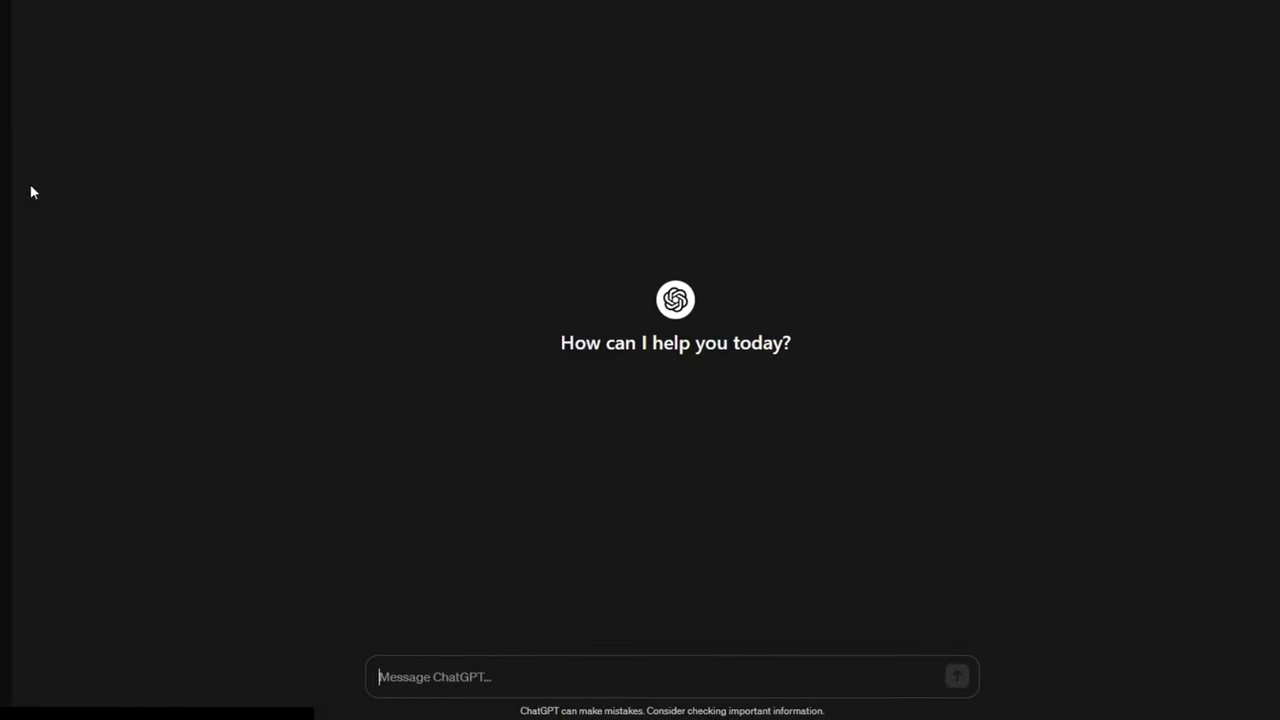
pyautogui.rightClick(556, 676)
pyautogui.click(603, 460)
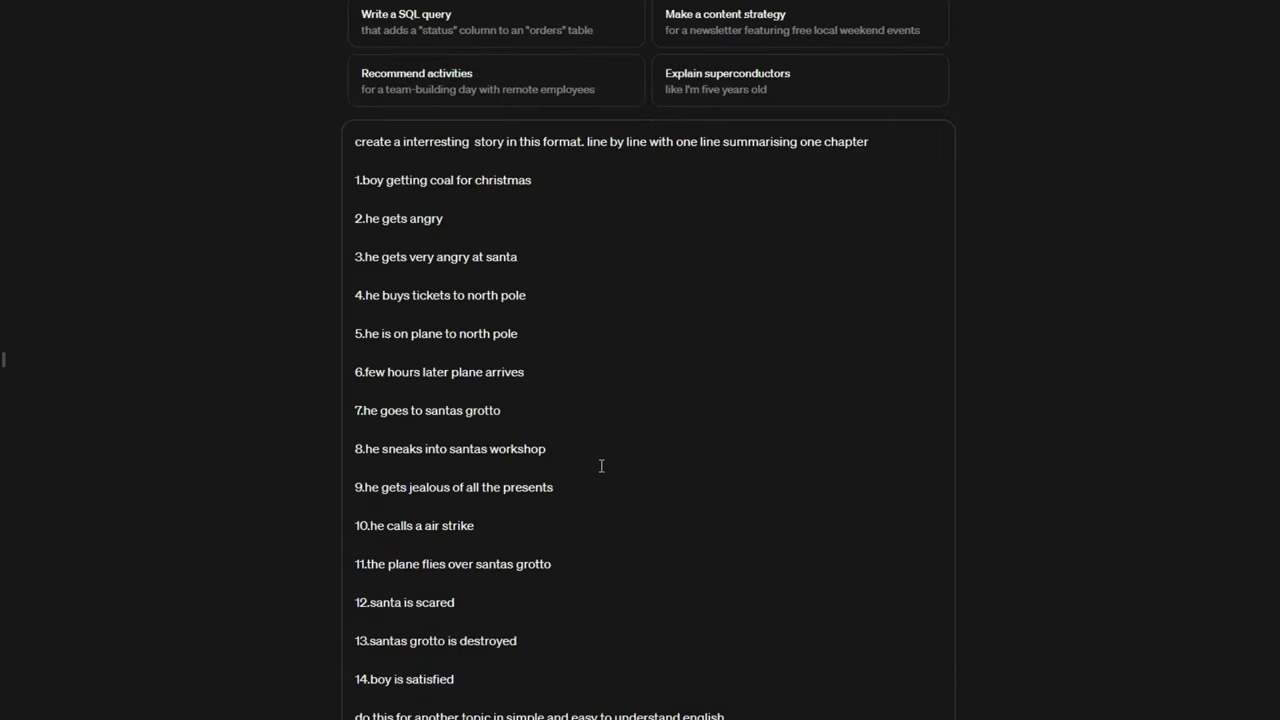
pyautogui.press('Return')
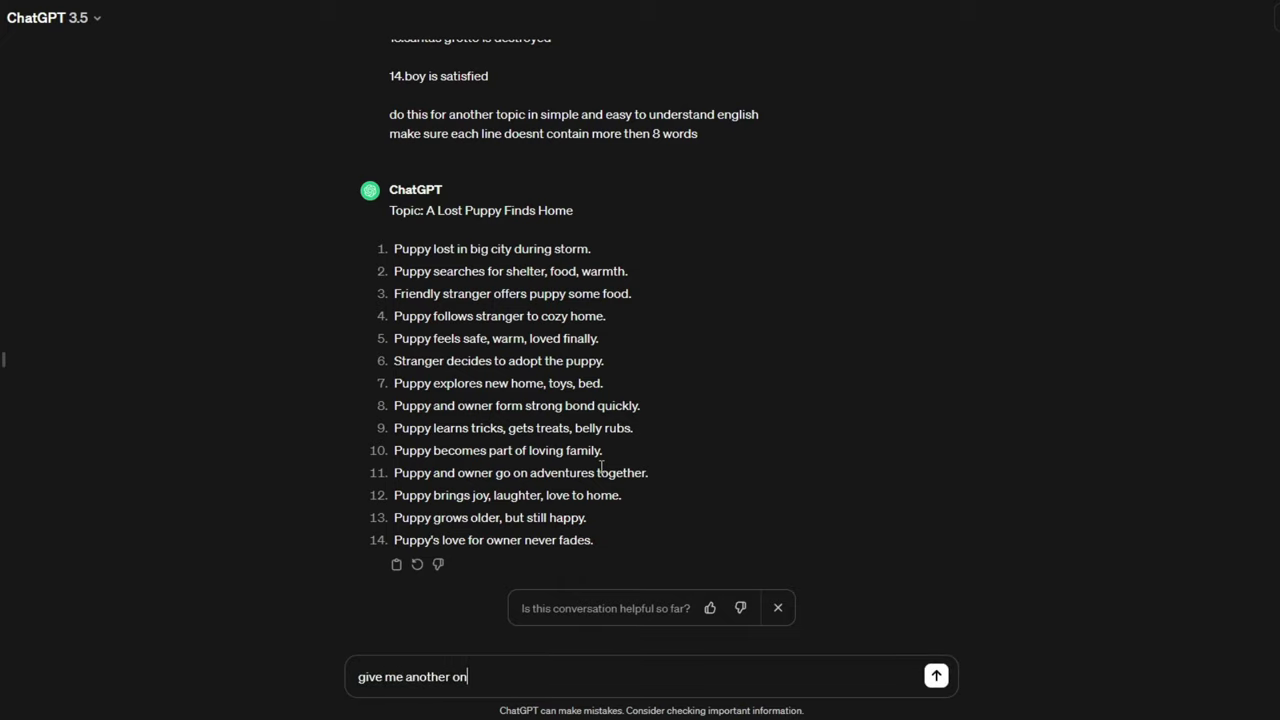
pyautogui.write('e')
pyautogui.press('Return')
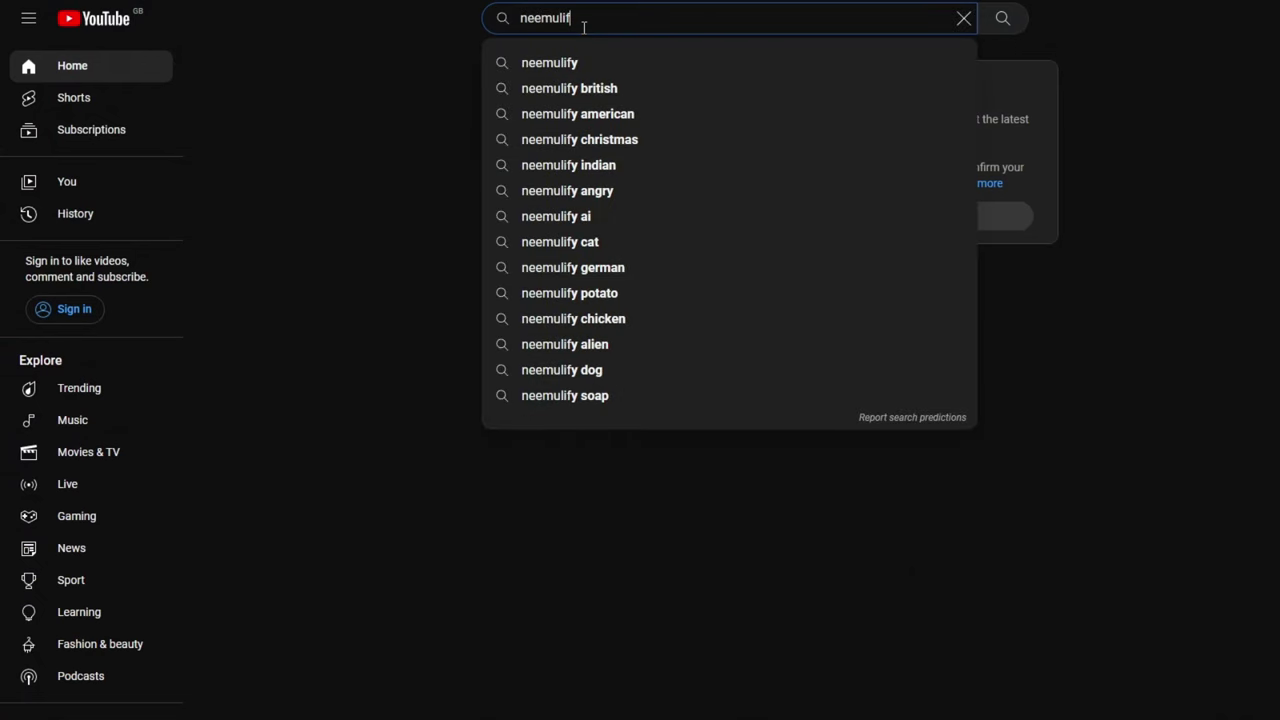
# Find the Neemulify channel, sort its Shorts by Popular and play THE CHRISTMAS REVENGE
pyautogui.press('Return')
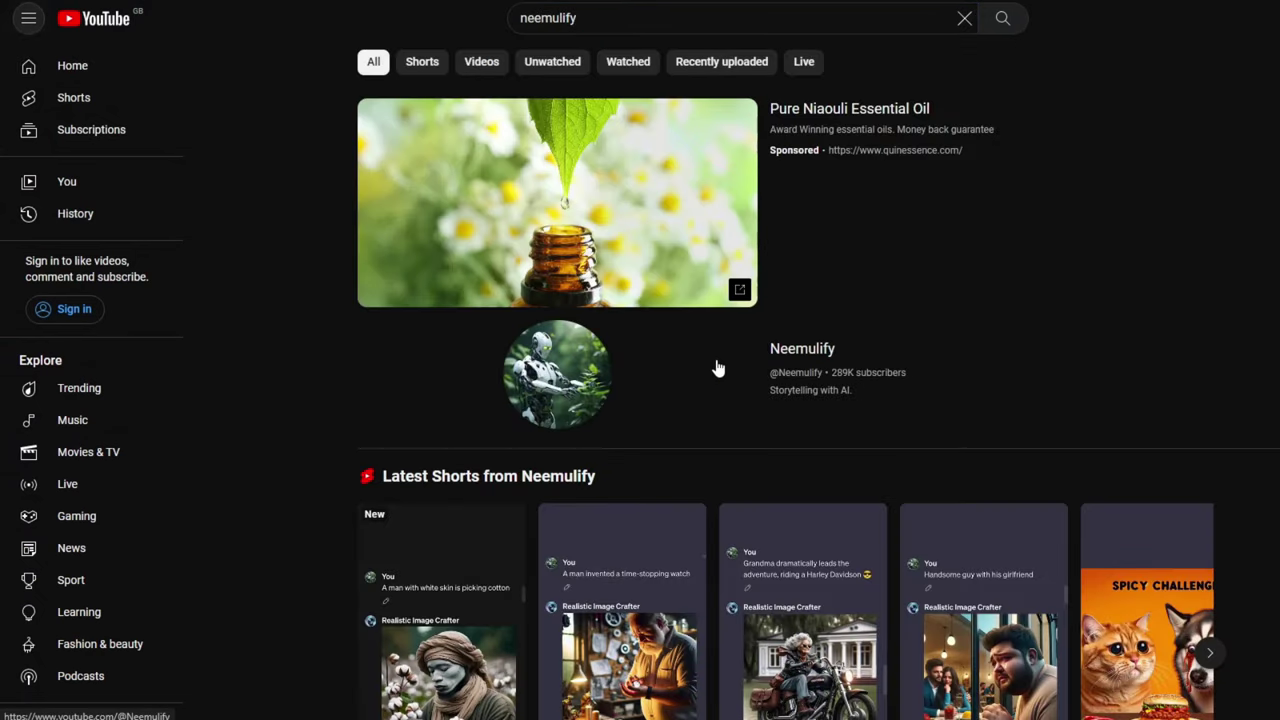
pyautogui.click(718, 369)
pyautogui.click(447, 396)
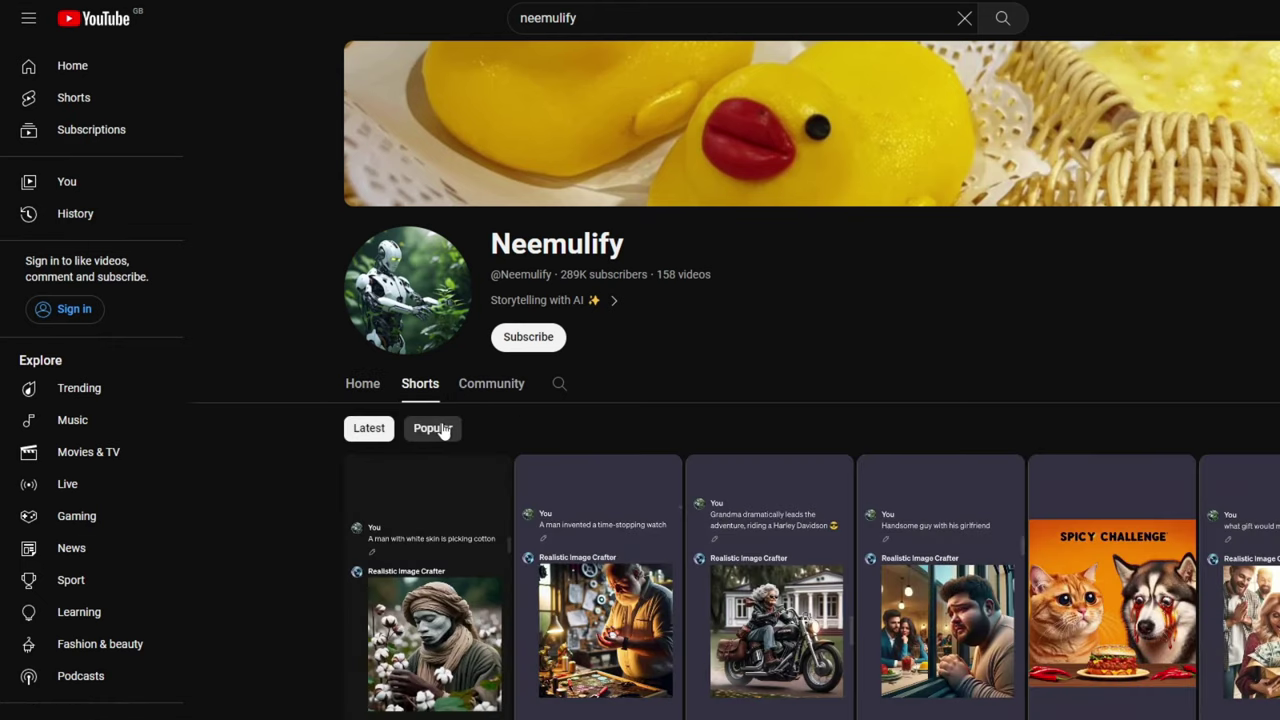
pyautogui.click(435, 428)
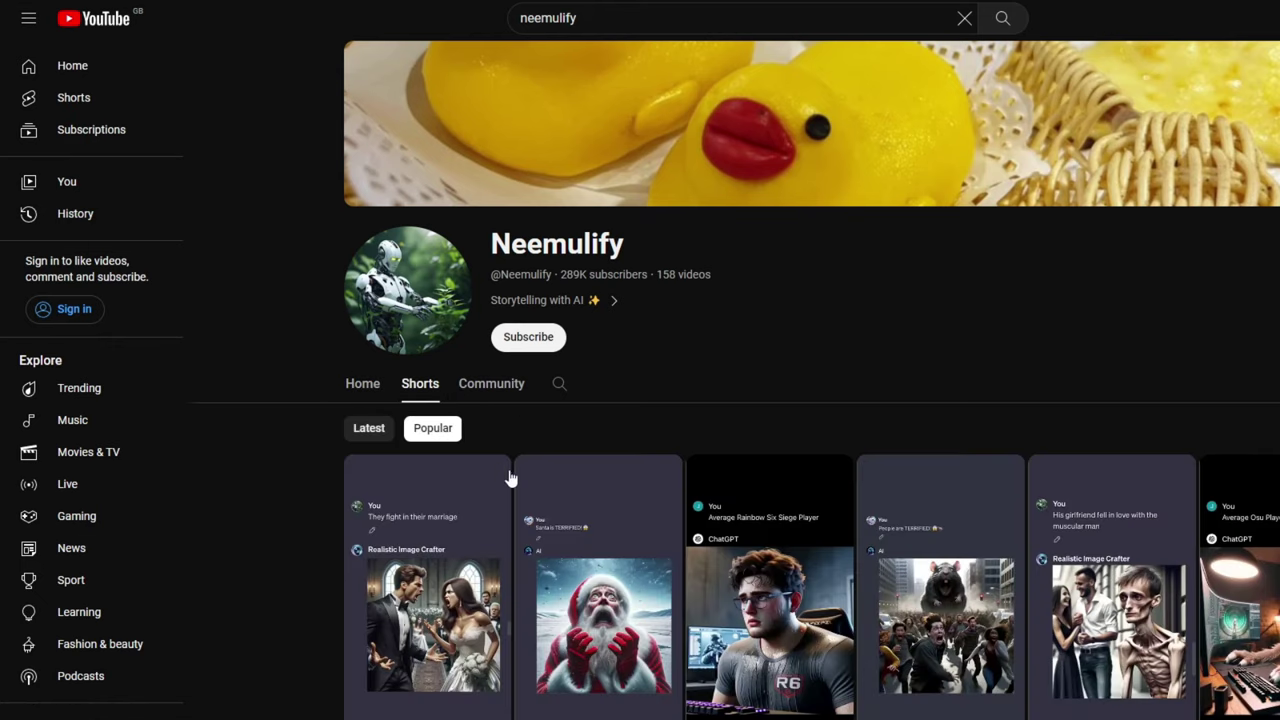
pyautogui.scroll(-2, 510, 479)
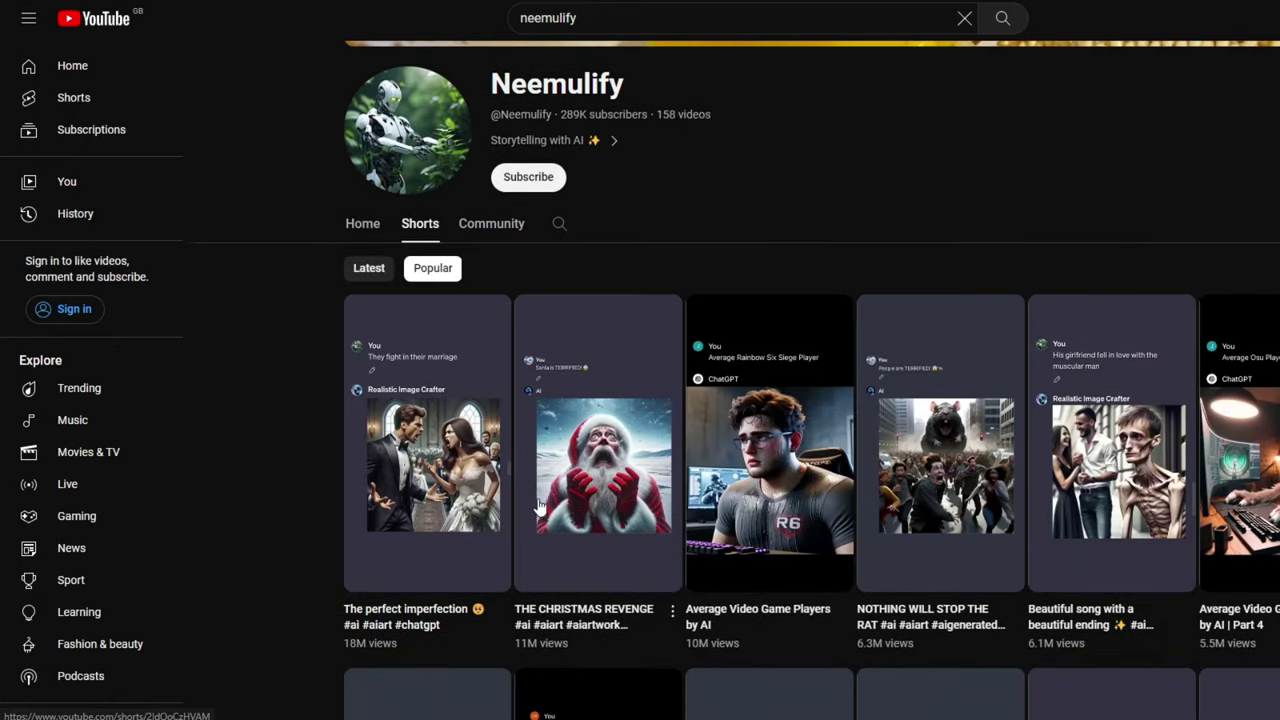
pyautogui.click(637, 497)
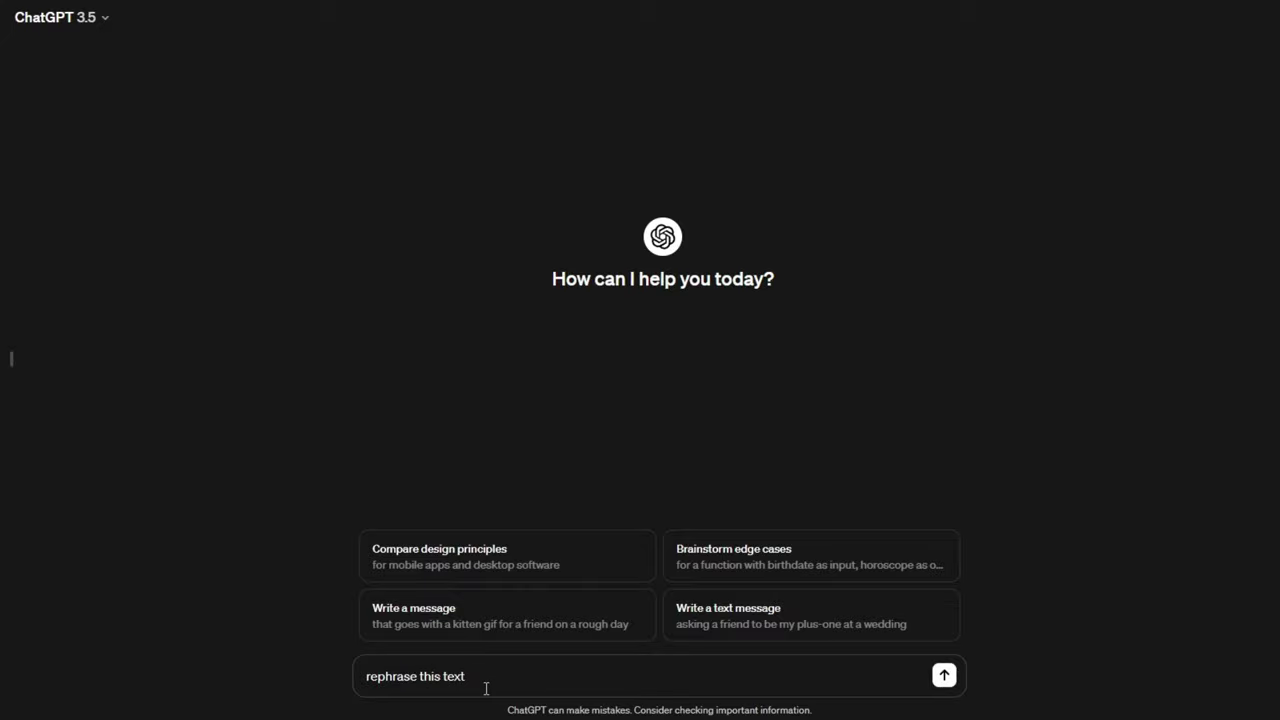
# Paste the 14-line boy-and-Santa story after 'rephrase this text' and send it to ChatGPT
pyautogui.rightClick(486, 688)
pyautogui.click(533, 468)
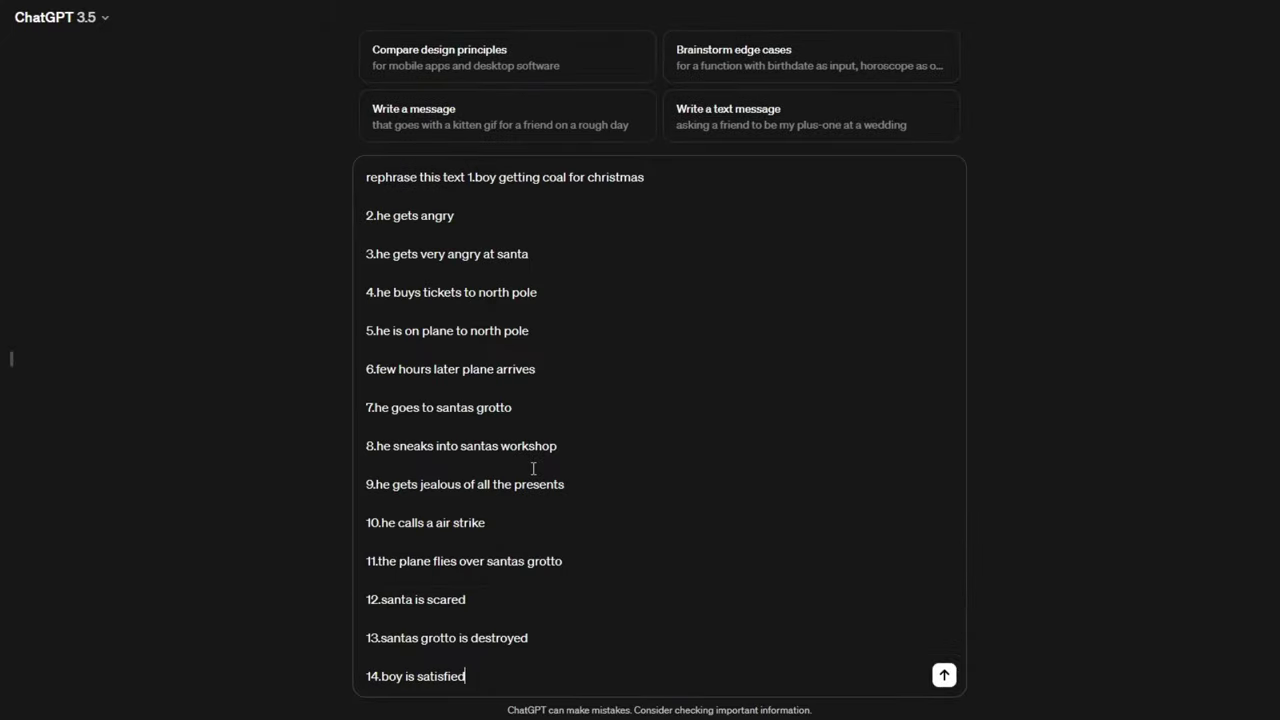
pyautogui.click(944, 677)
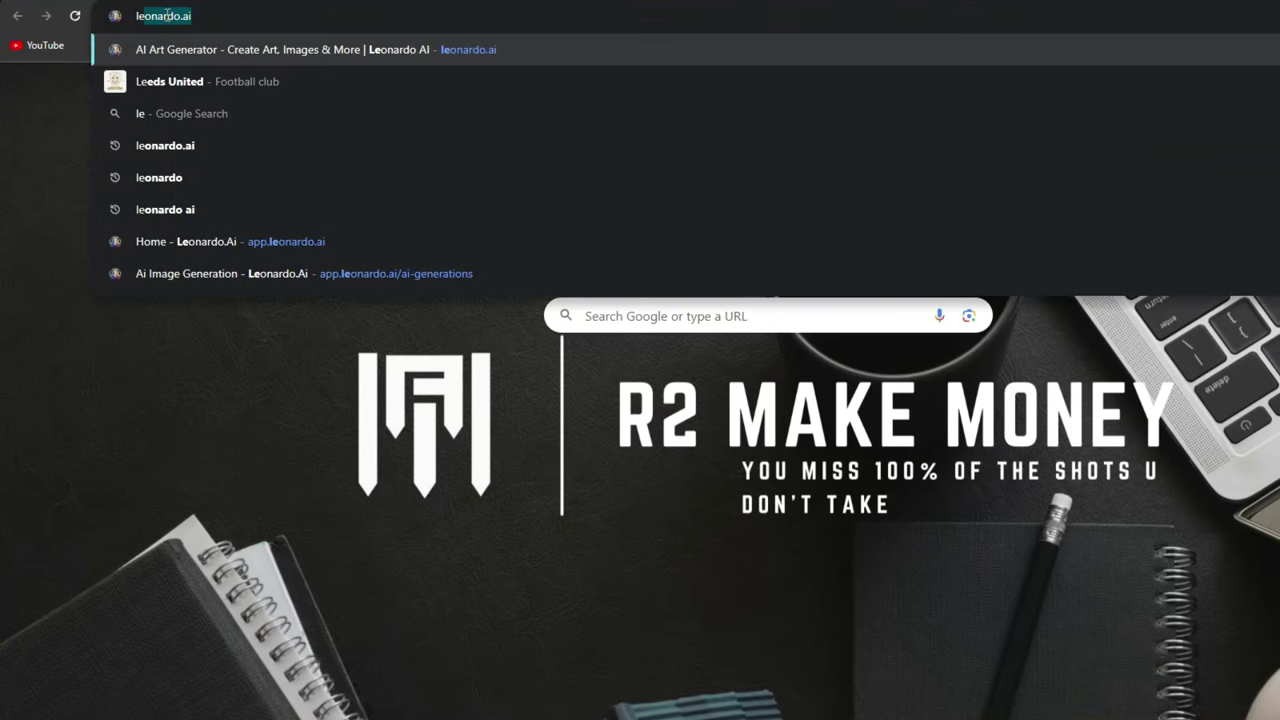
# Go to leonardo.ai and open its Image Generation tool
pyautogui.write('onard')
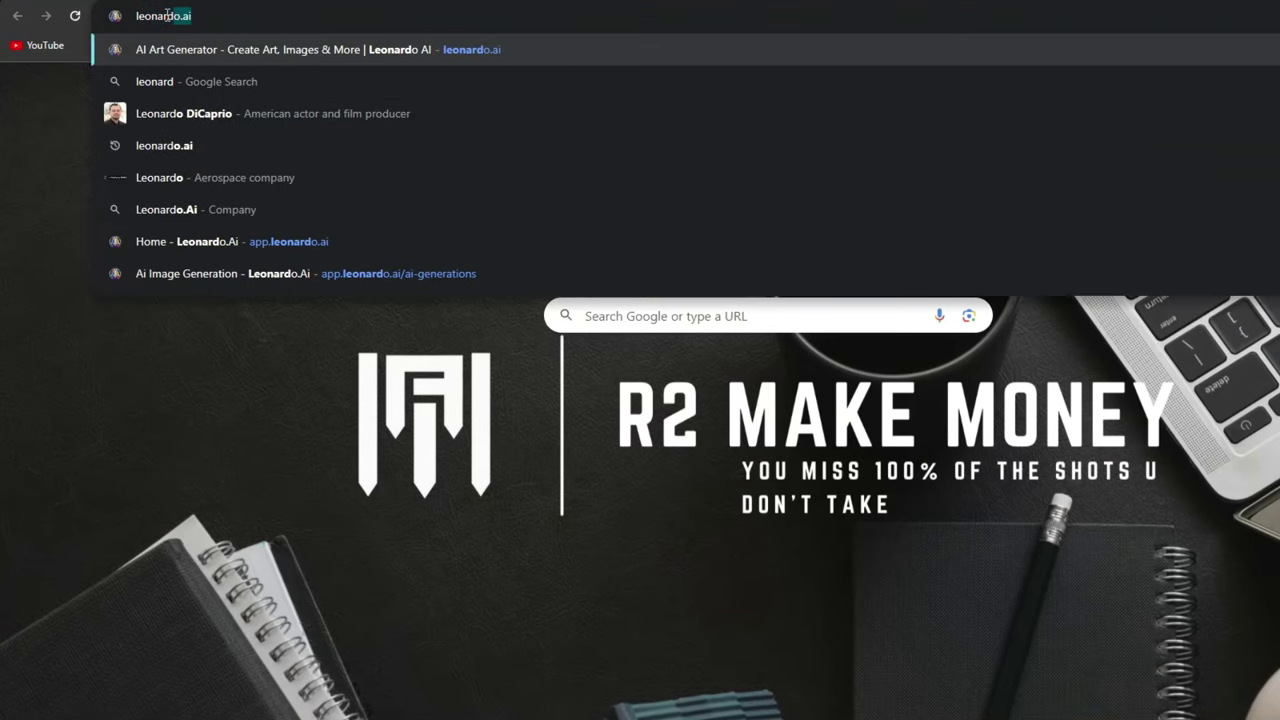
pyautogui.write('o.a')
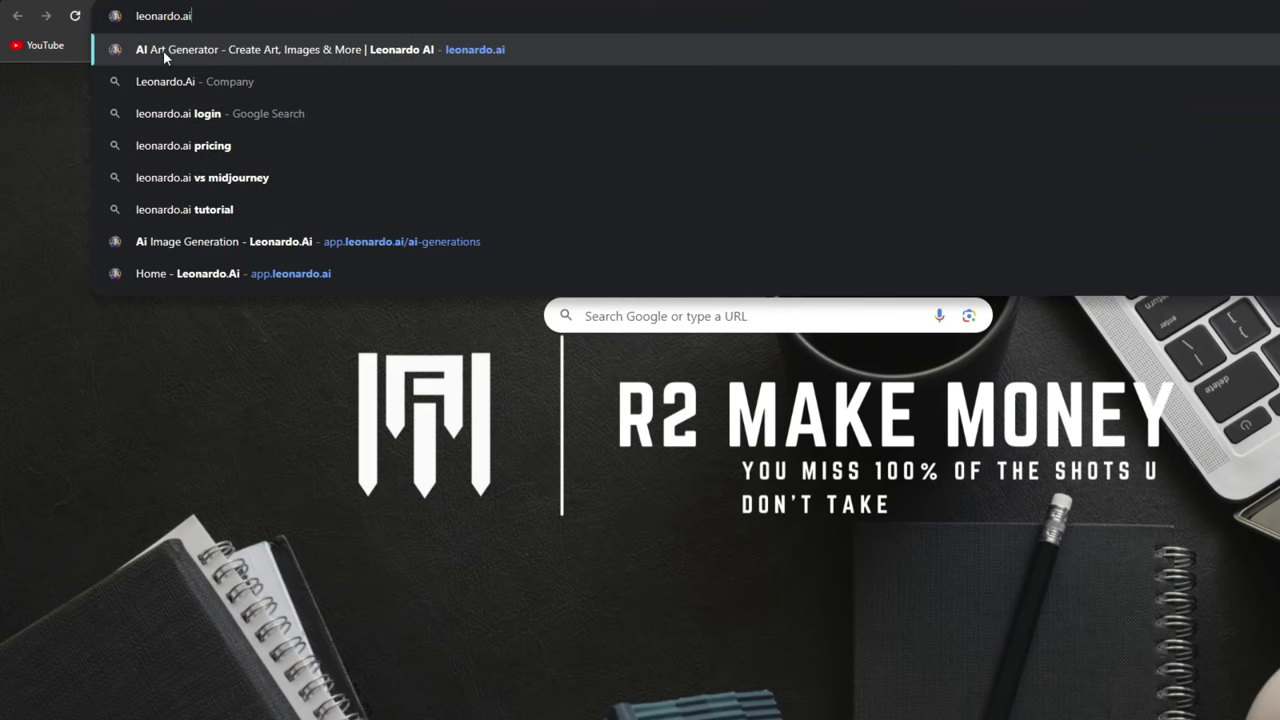
pyautogui.write('i')
pyautogui.press('Return')
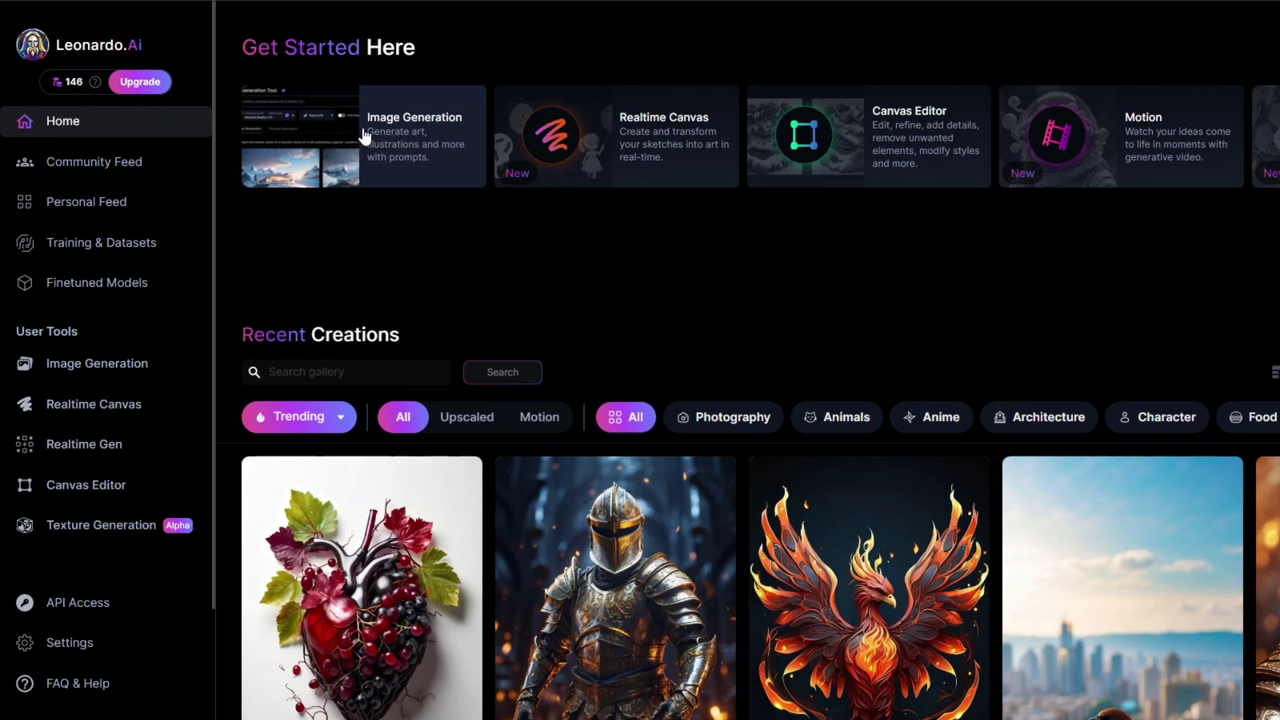
pyautogui.click(364, 136)
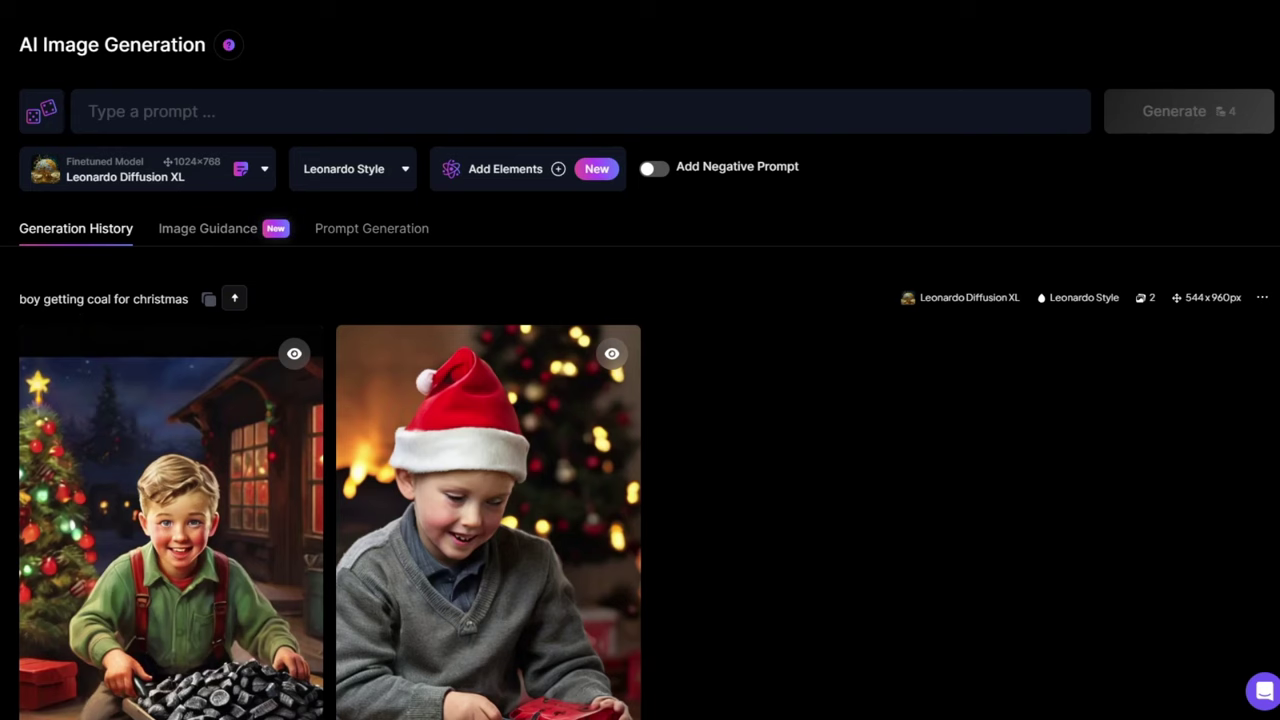
# Copy story line 1, 'boy getting coal for christmas', into Leonardo's prompt and generate images
pyautogui.hotkey('alt', 'Tab')
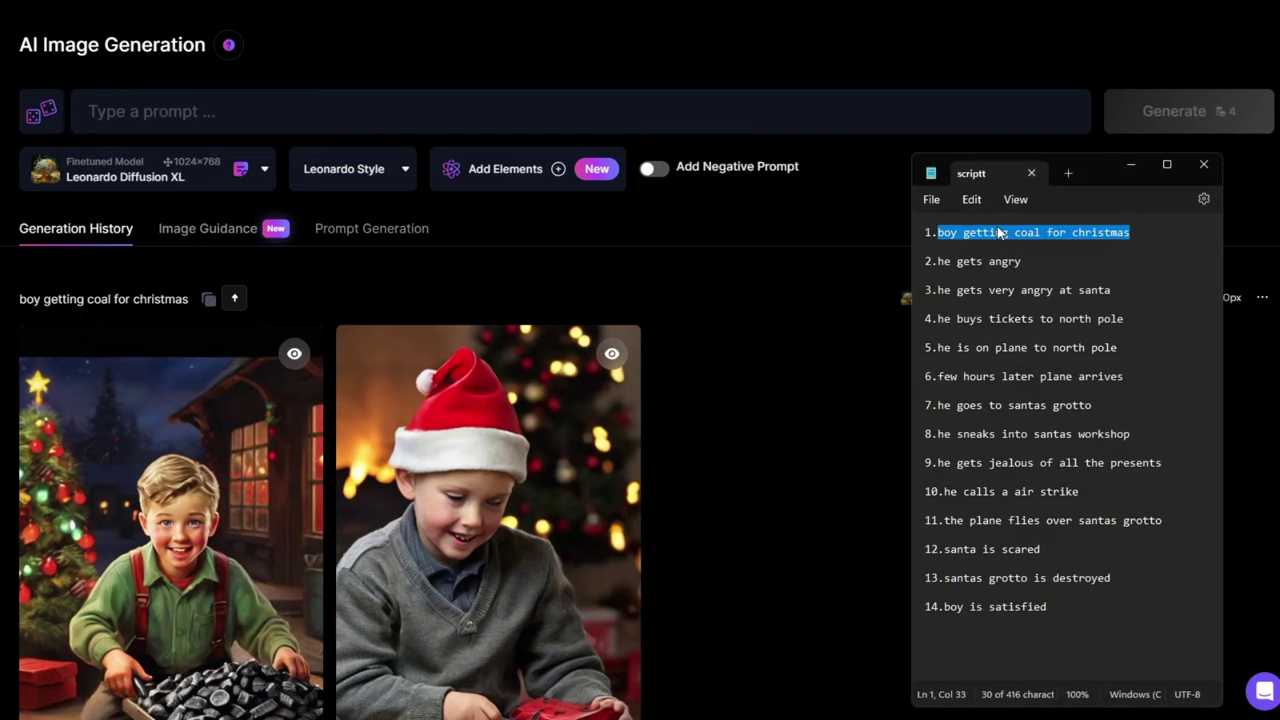
pyautogui.rightClick(998, 232)
pyautogui.click(1035, 309)
pyautogui.click(276, 114)
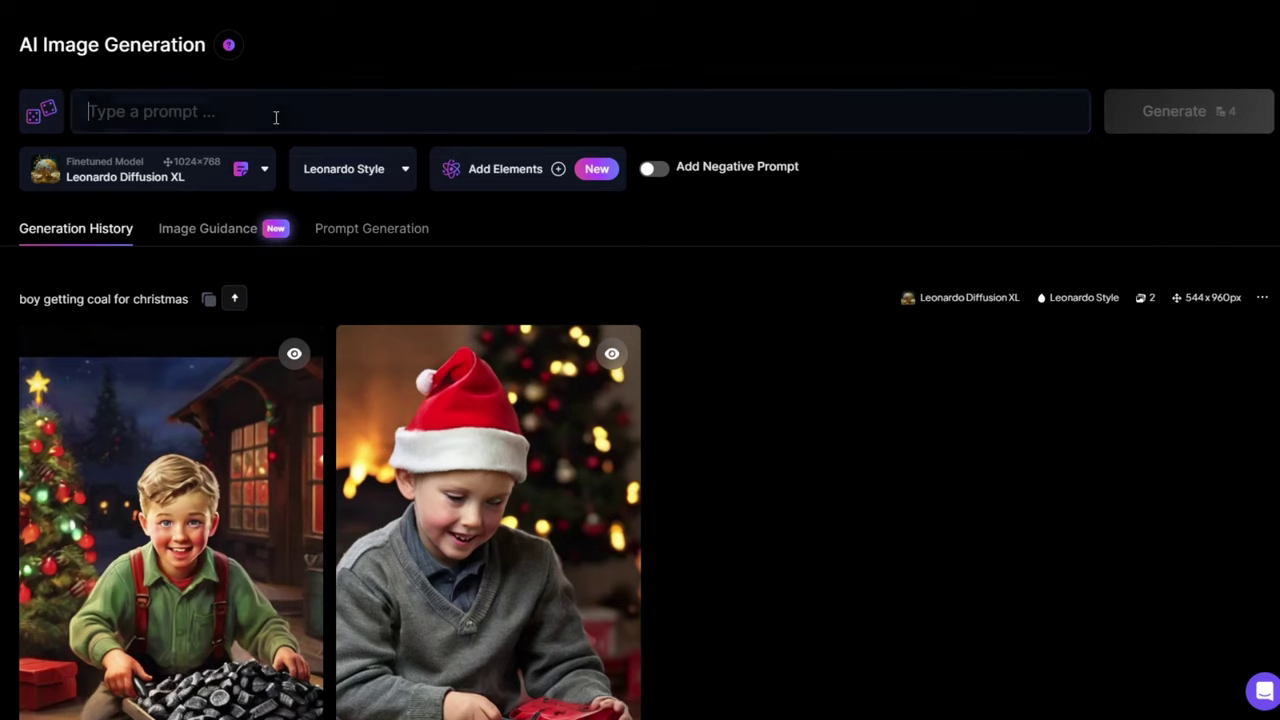
pyautogui.rightClick(276, 117)
pyautogui.click(327, 266)
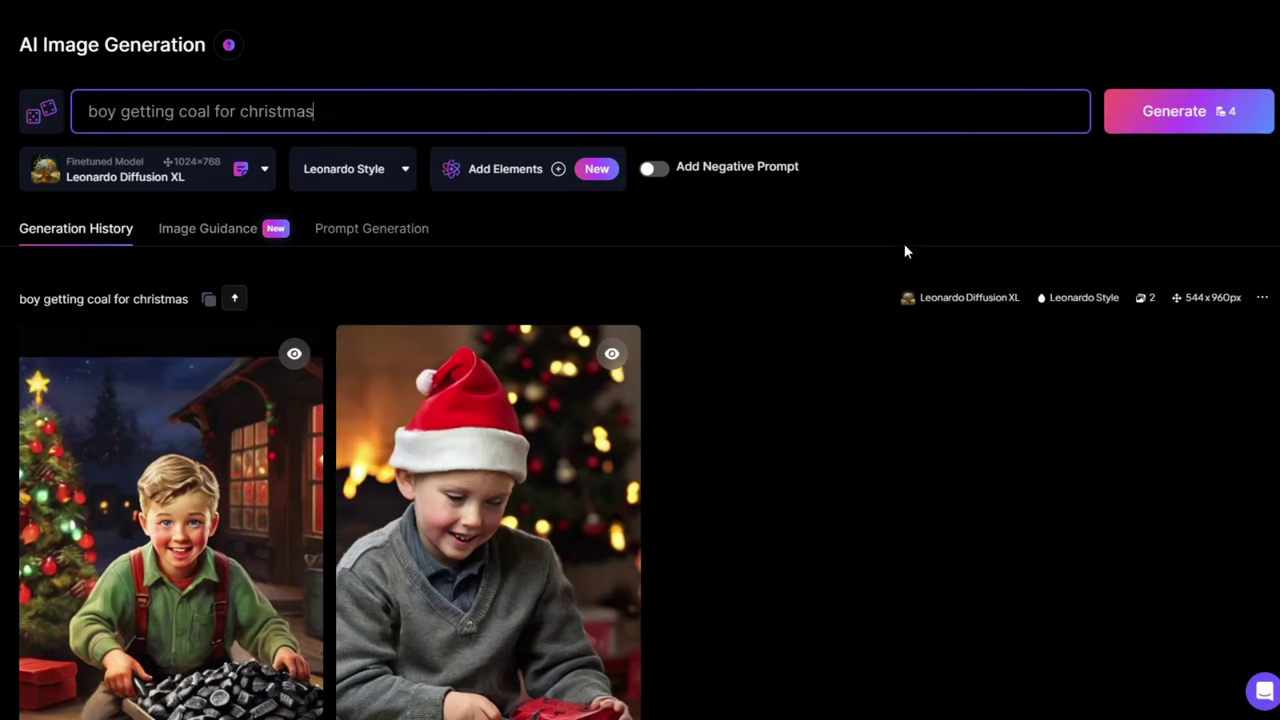
pyautogui.click(1183, 119)
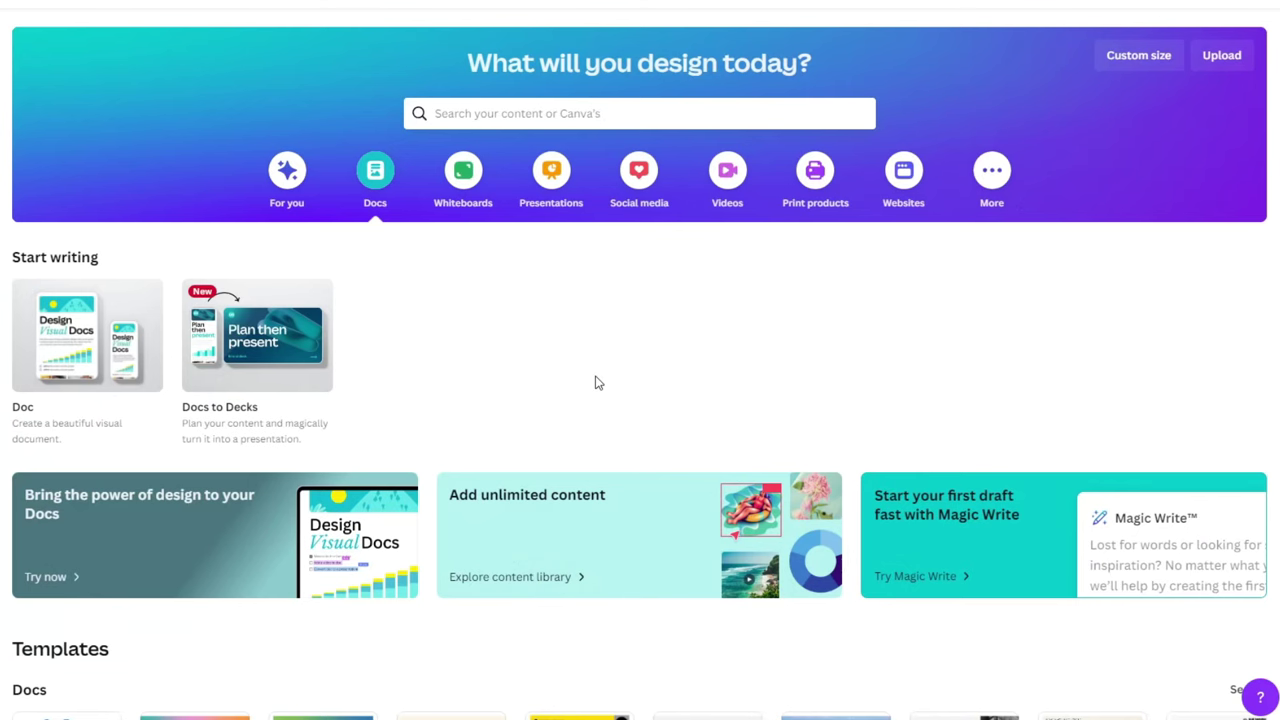
# Create a blank Instagram Reel mobile video with a #333242 page background
pyautogui.click(622, 185)
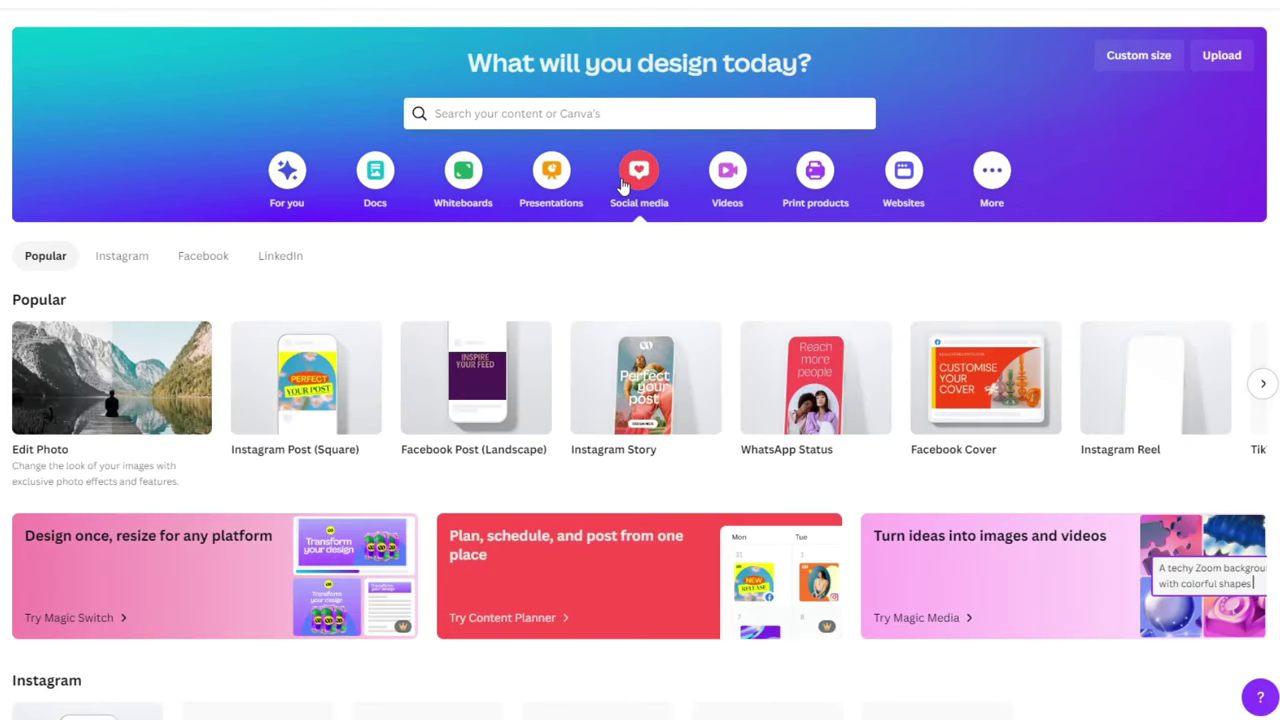
pyautogui.moveTo(1158, 442)
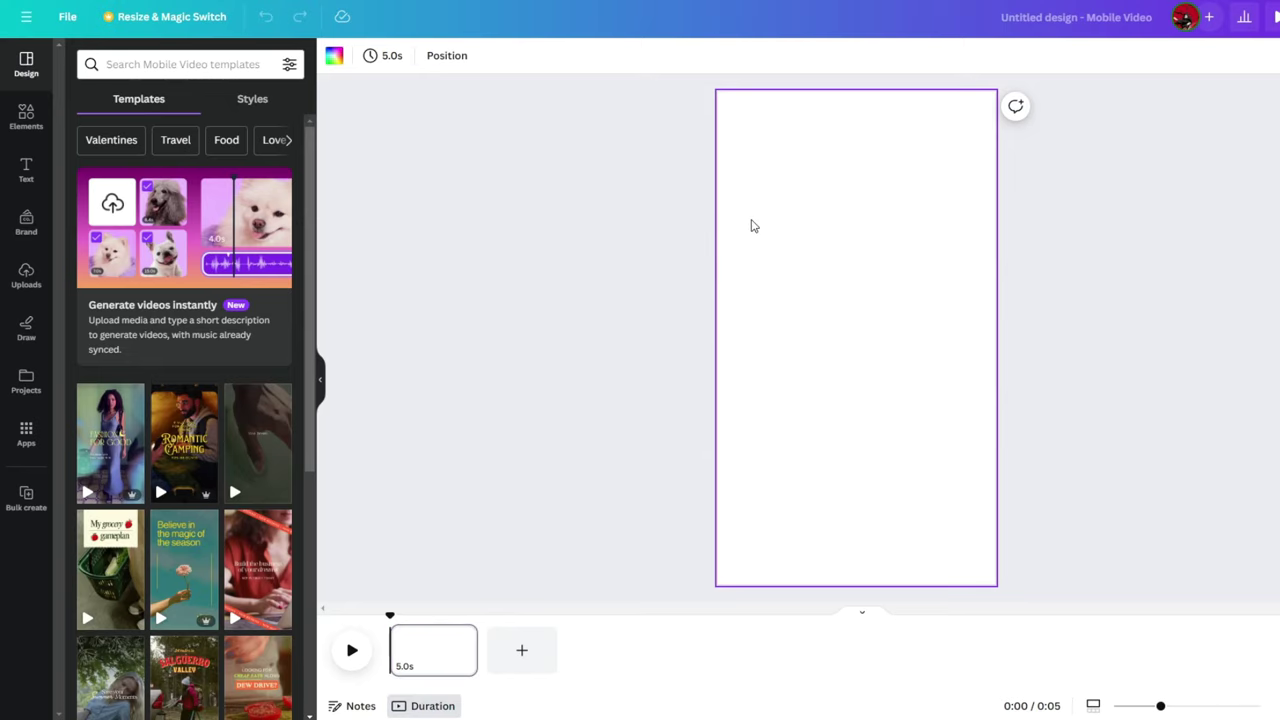
pyautogui.click(334, 57)
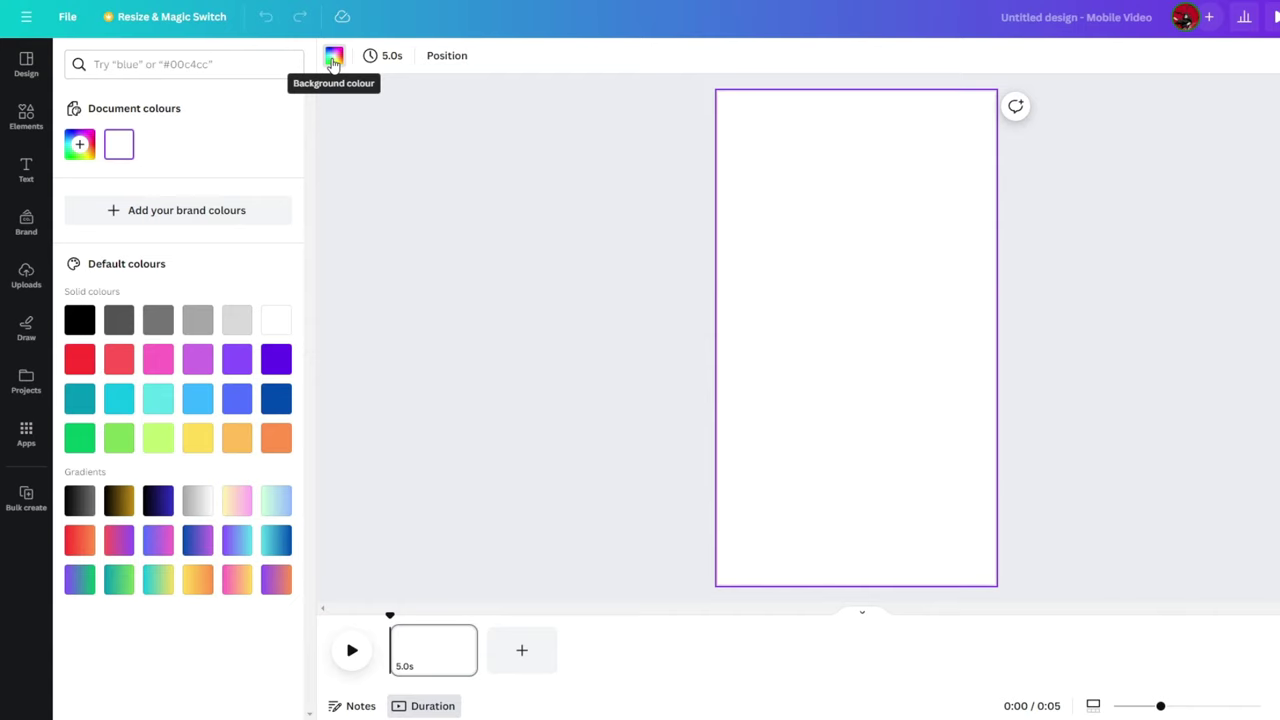
pyautogui.click(89, 144)
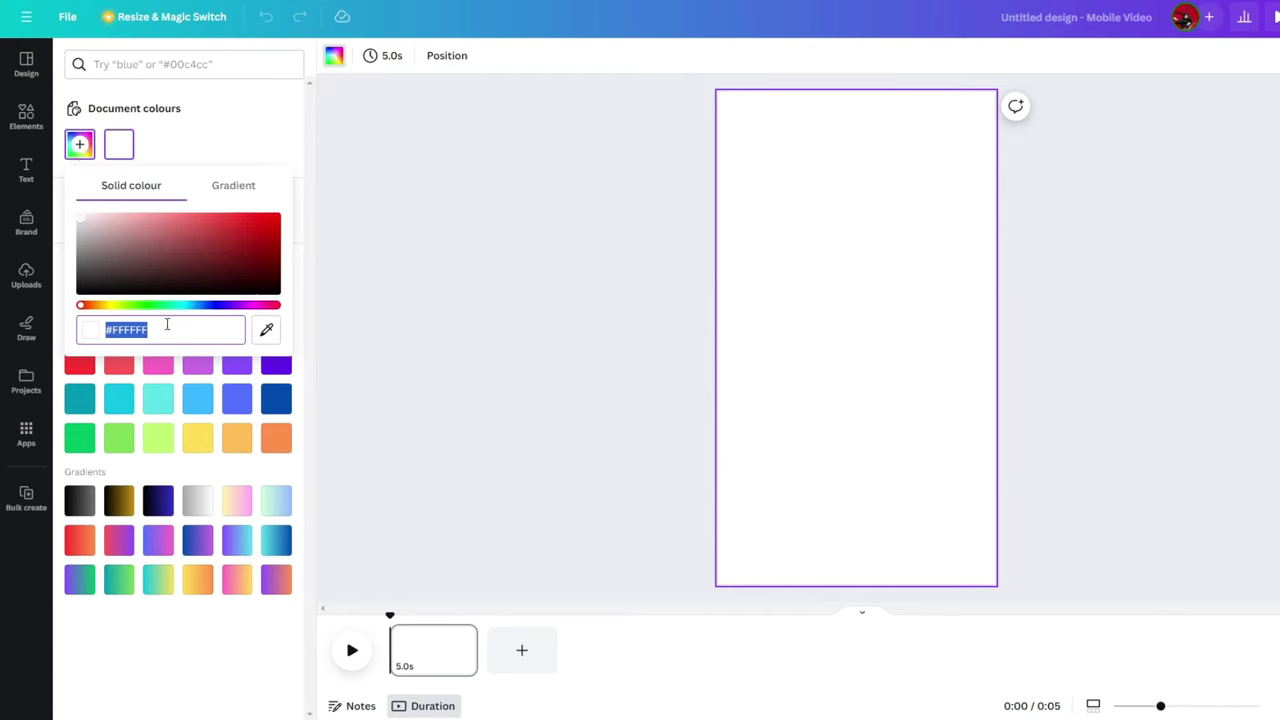
pyautogui.hotkey('ctrl', 'v')
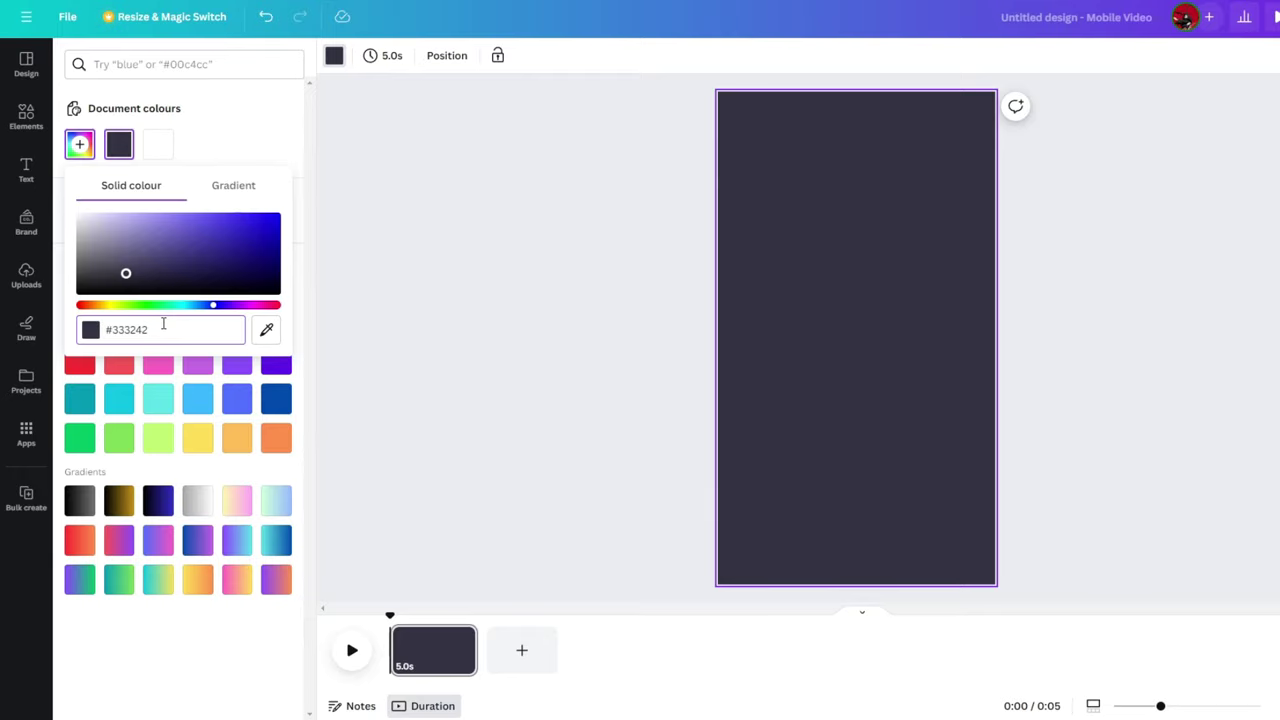
pyautogui.press('Escape')
# Place a circle frame near the page's upper left and a duplicate circle below it
pyautogui.click(26, 115)
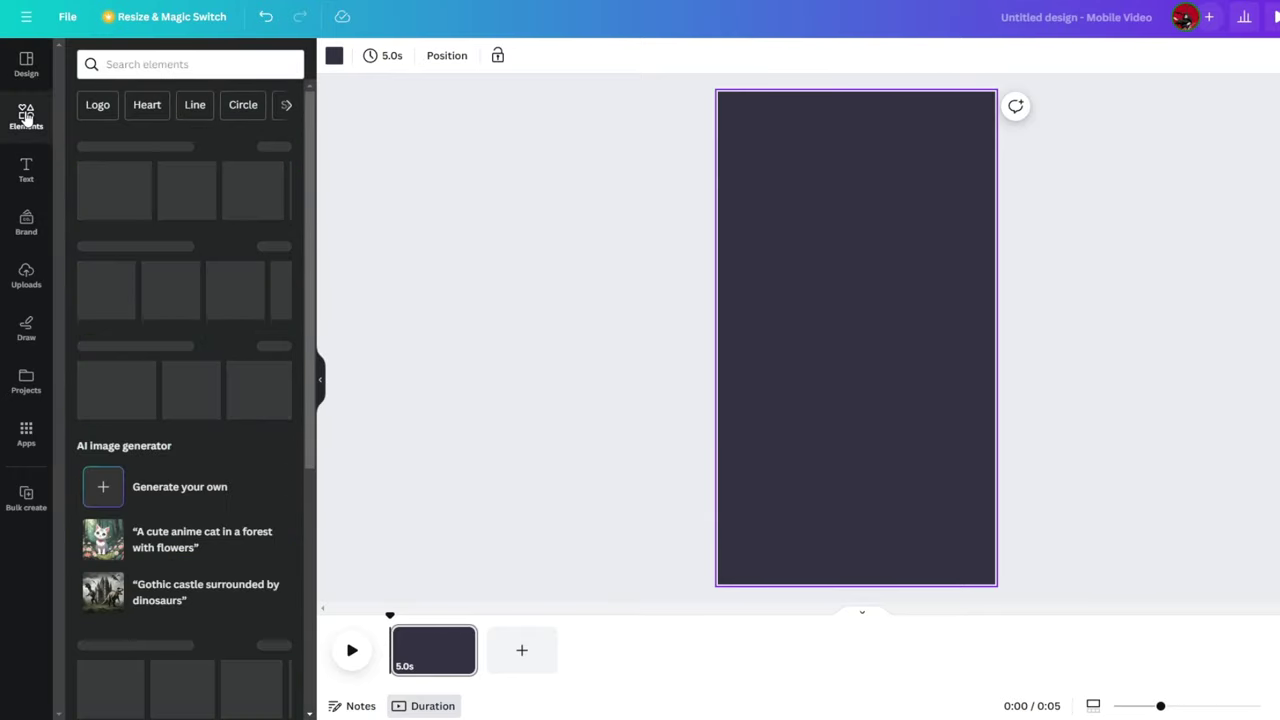
pyautogui.scroll(-10, 150, 320)
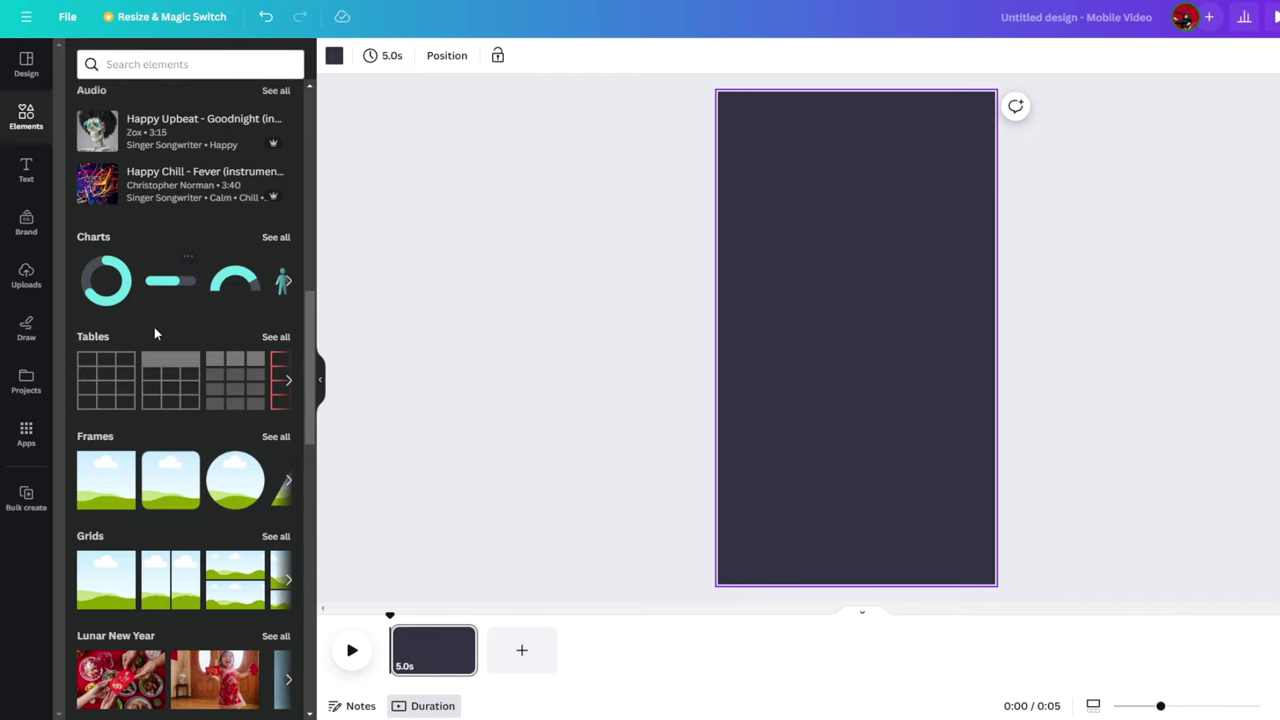
pyautogui.moveTo(240, 486); pyautogui.dragTo(752, 218)
pyautogui.rightClick(752, 219)
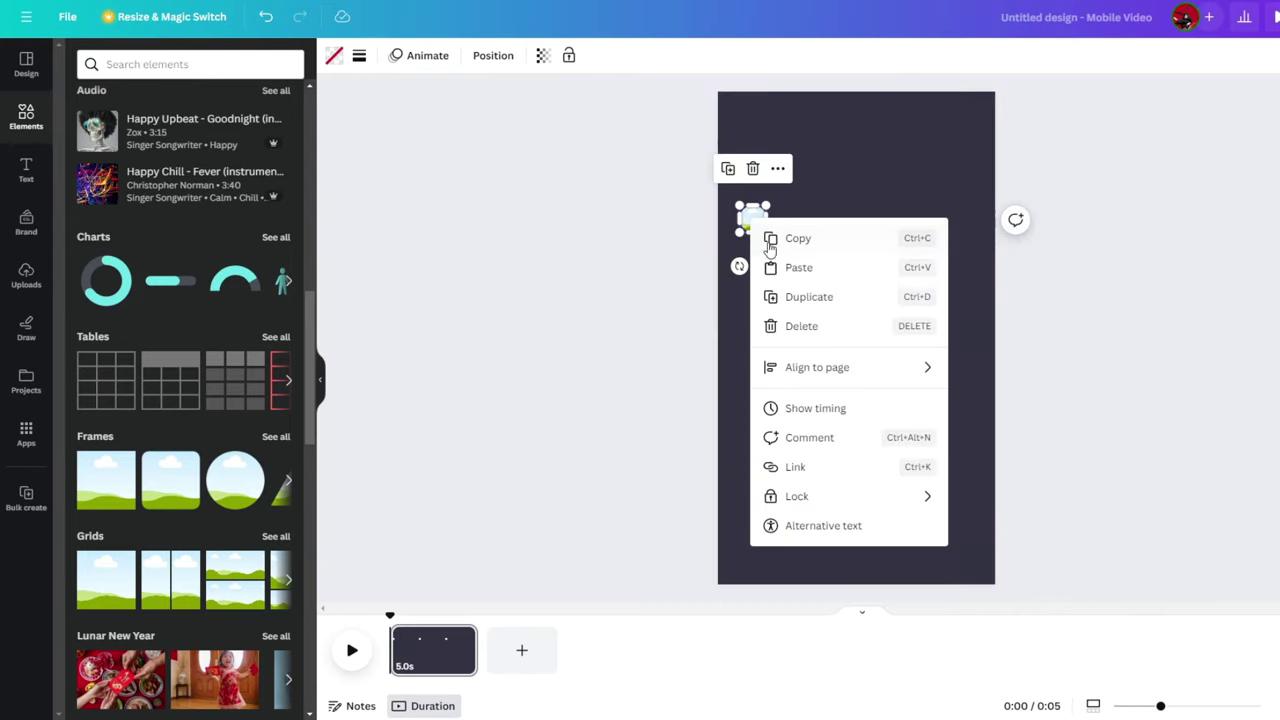
pyautogui.click(805, 300)
pyautogui.moveTo(758, 228); pyautogui.dragTo(753, 285)
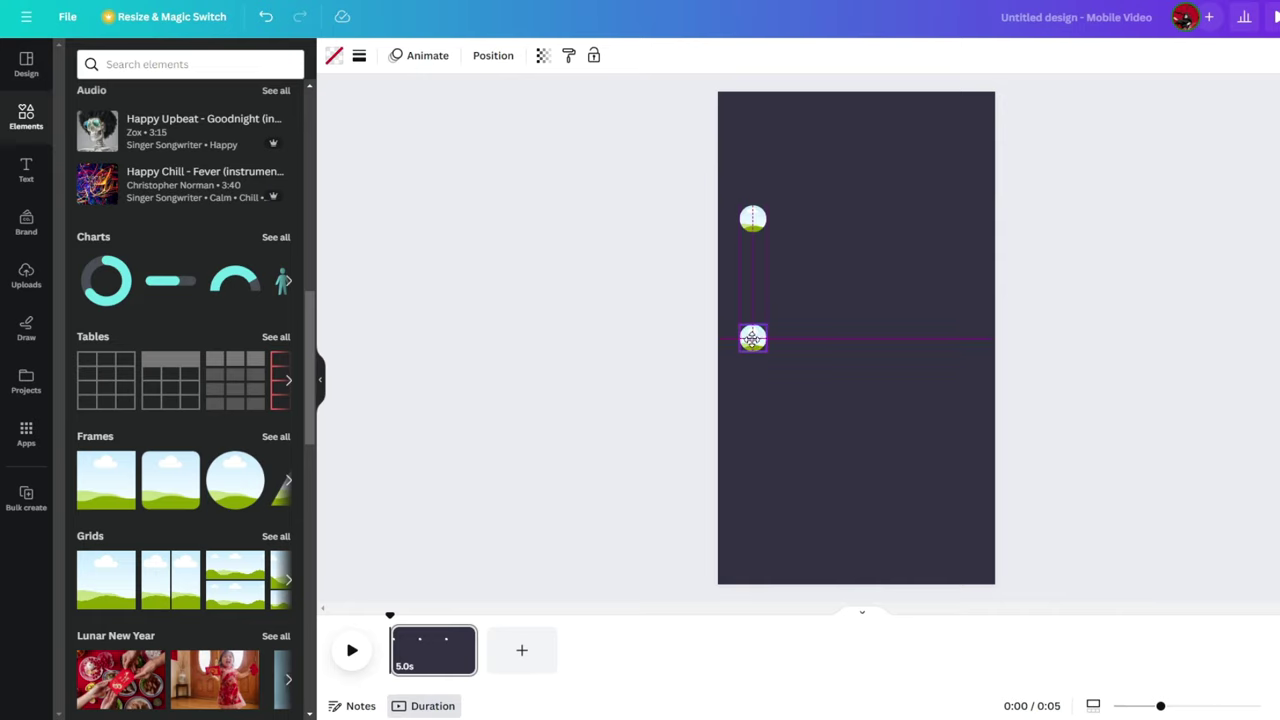
pyautogui.moveTo(752, 338); pyautogui.dragTo(752, 338)
pyautogui.click(845, 308)
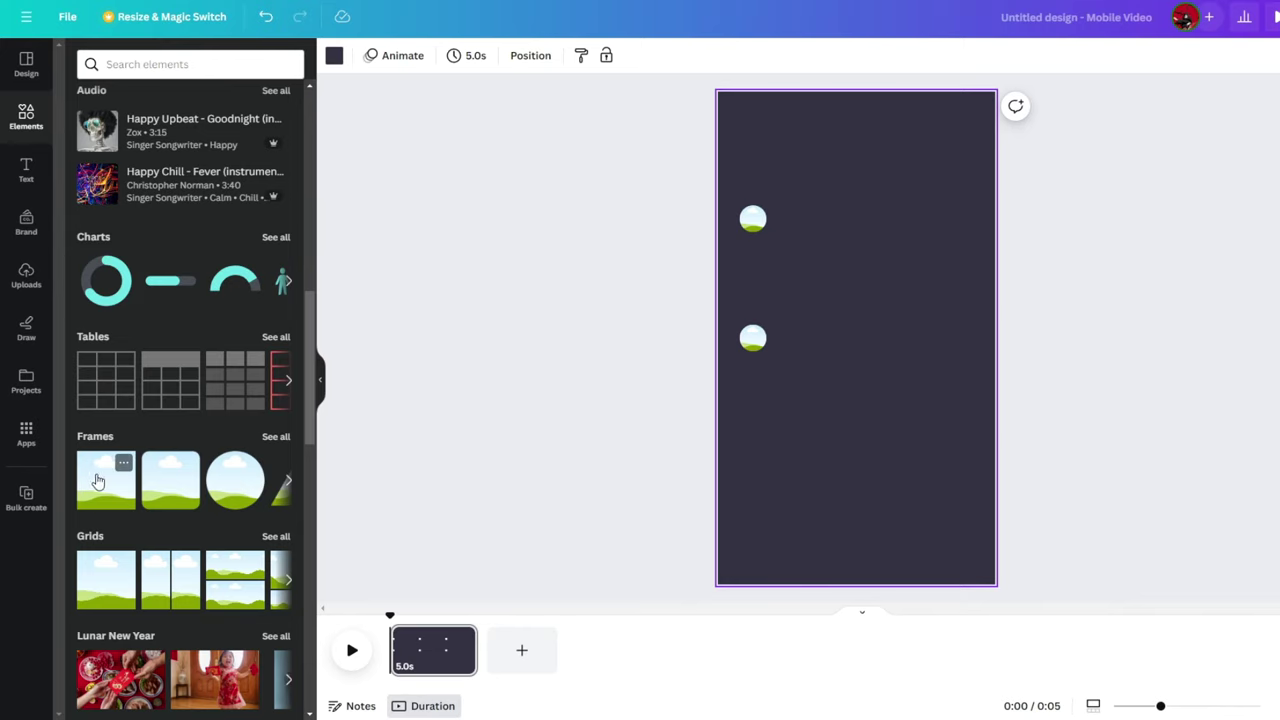
# Add a large square image frame below the second circle, about 739 wide
pyautogui.moveTo(106, 480); pyautogui.dragTo(792, 386)
pyautogui.moveTo(914, 500); pyautogui.dragTo(977, 551)
pyautogui.moveTo(976, 356); pyautogui.dragTo(968, 365)
pyautogui.moveTo(876, 420); pyautogui.dragTo(876, 411)
pyautogui.click(1077, 361)
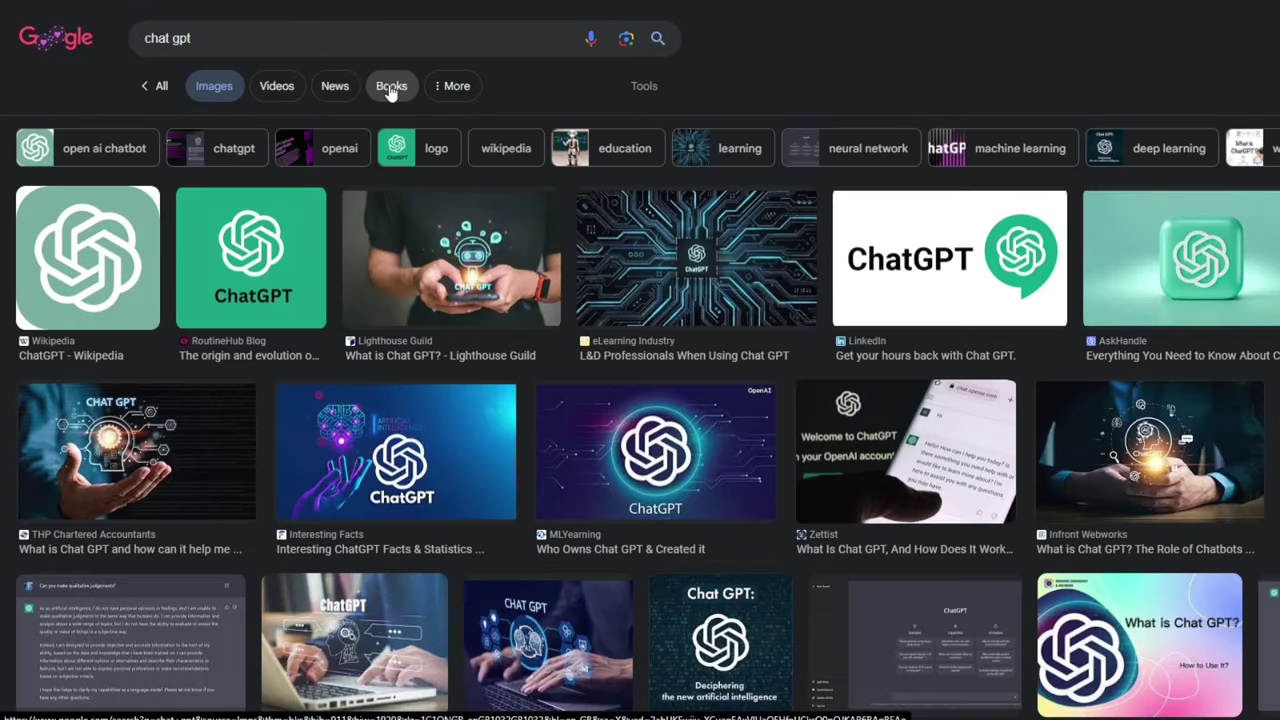
# Copy the Wikipedia ChatGPT logo image from the Google Images preview
pyautogui.click(80, 243)
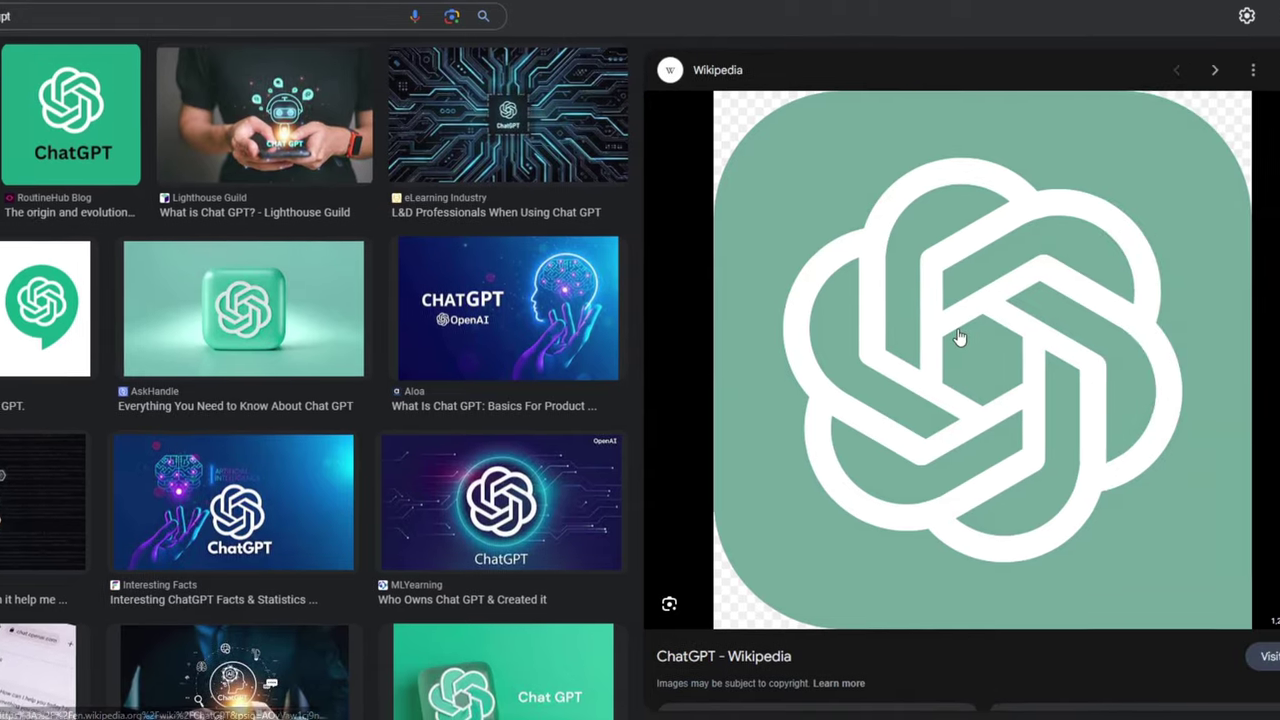
pyautogui.rightClick(1140, 232)
pyautogui.click(951, 194)
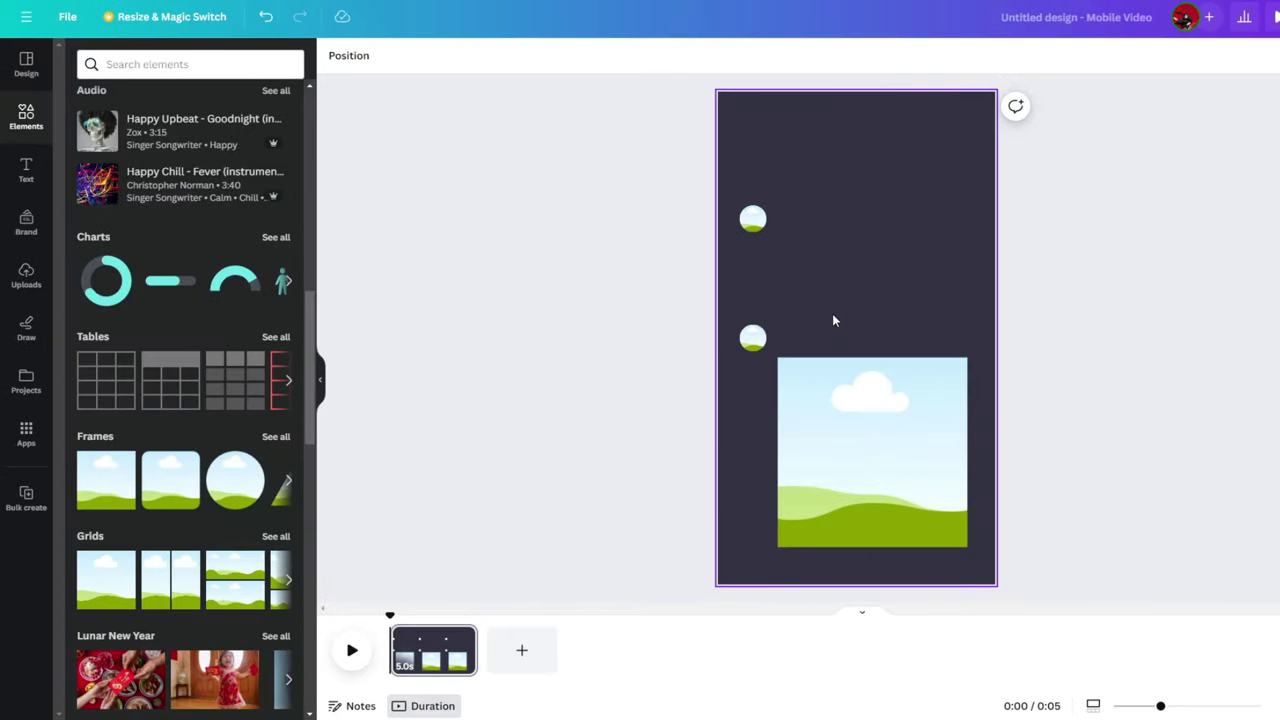
pyautogui.rightClick(834, 314)
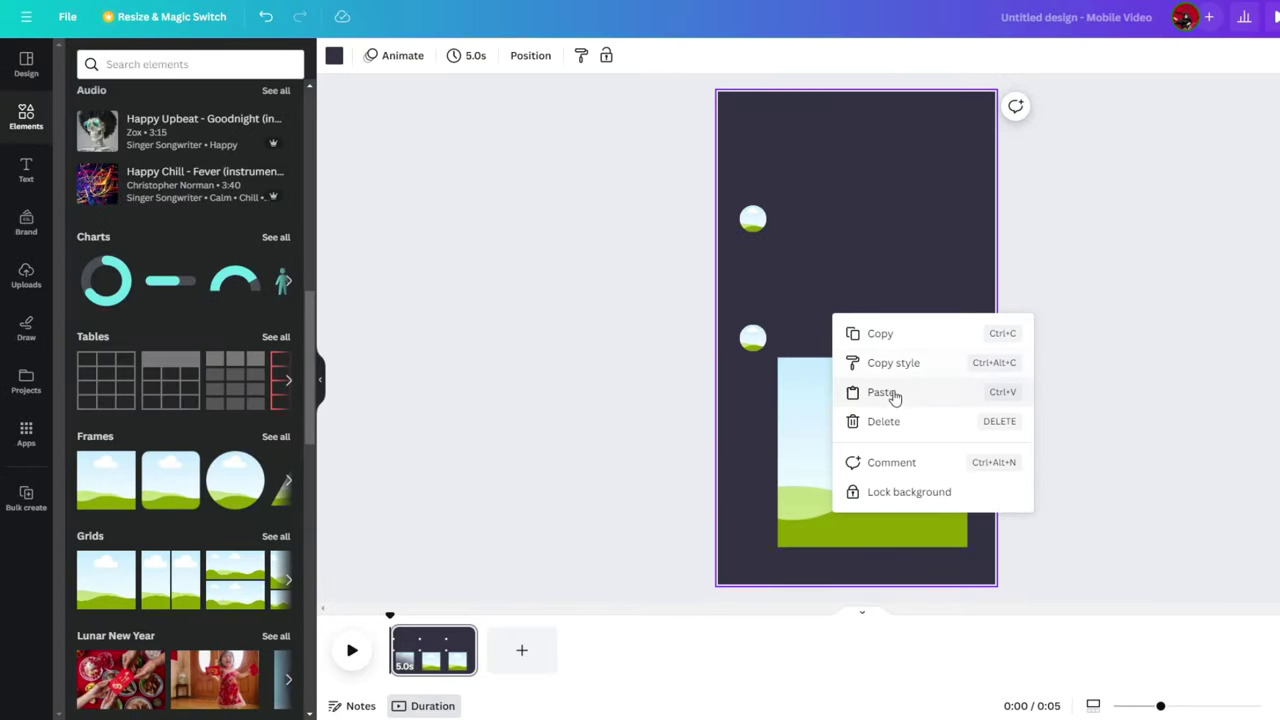
# Paste the ChatGPT logo into the lower circle frame and a man's photo into the top circle
pyautogui.click(893, 393)
pyautogui.moveTo(893, 381); pyautogui.dragTo(752, 337)
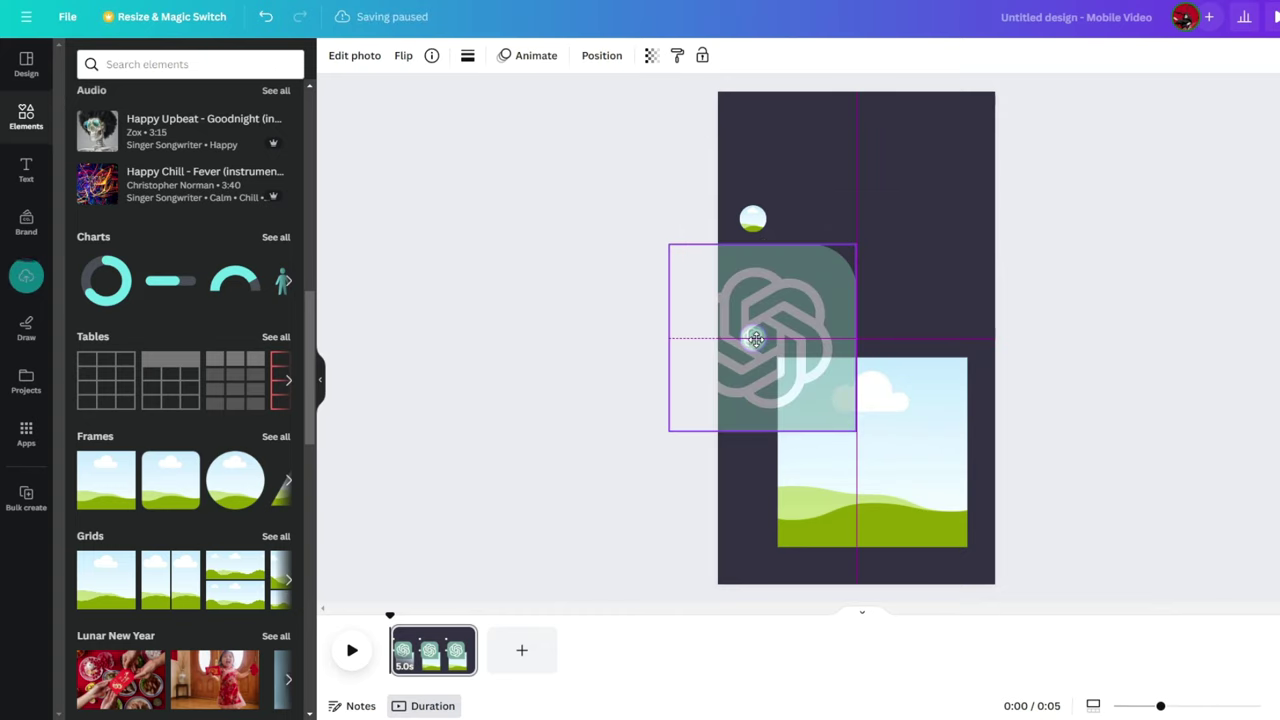
pyautogui.rightClick(849, 291)
pyautogui.click(910, 376)
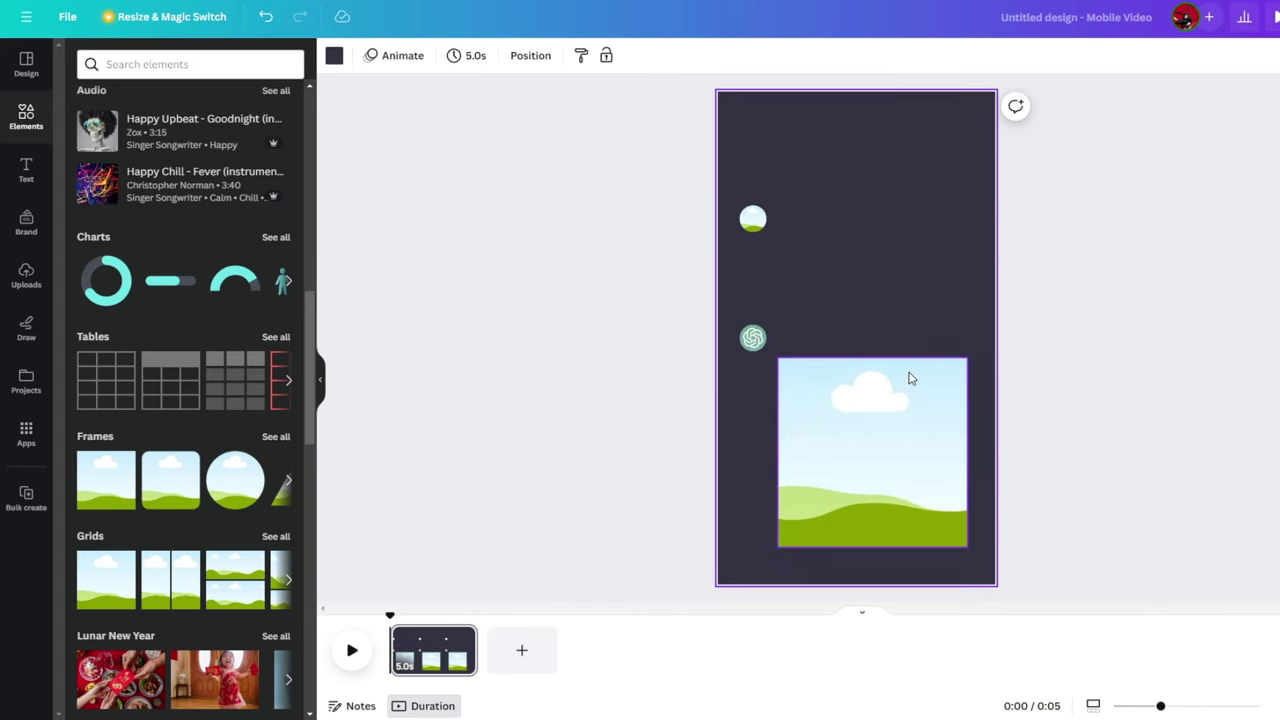
pyautogui.moveTo(875, 330); pyautogui.dragTo(752, 218)
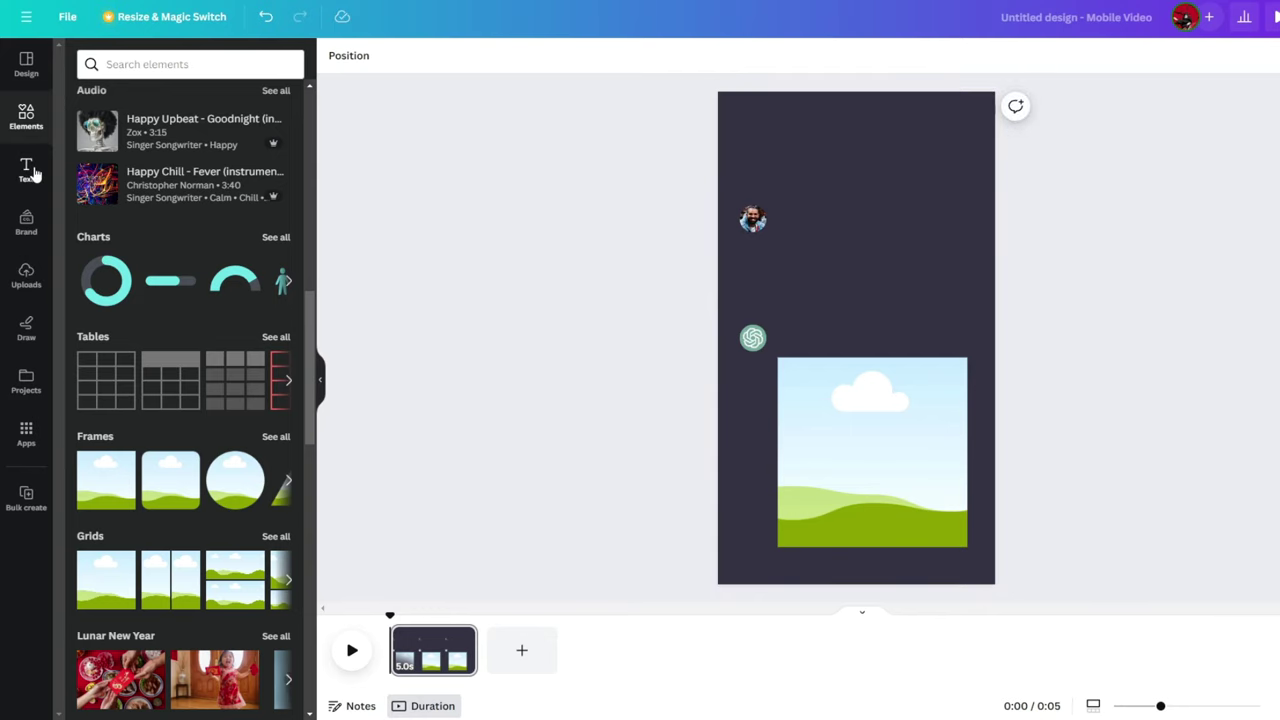
# Add a size-40, bold Roboto text box reading 'You' and drag it beside the top avatar
pyautogui.click(27, 170)
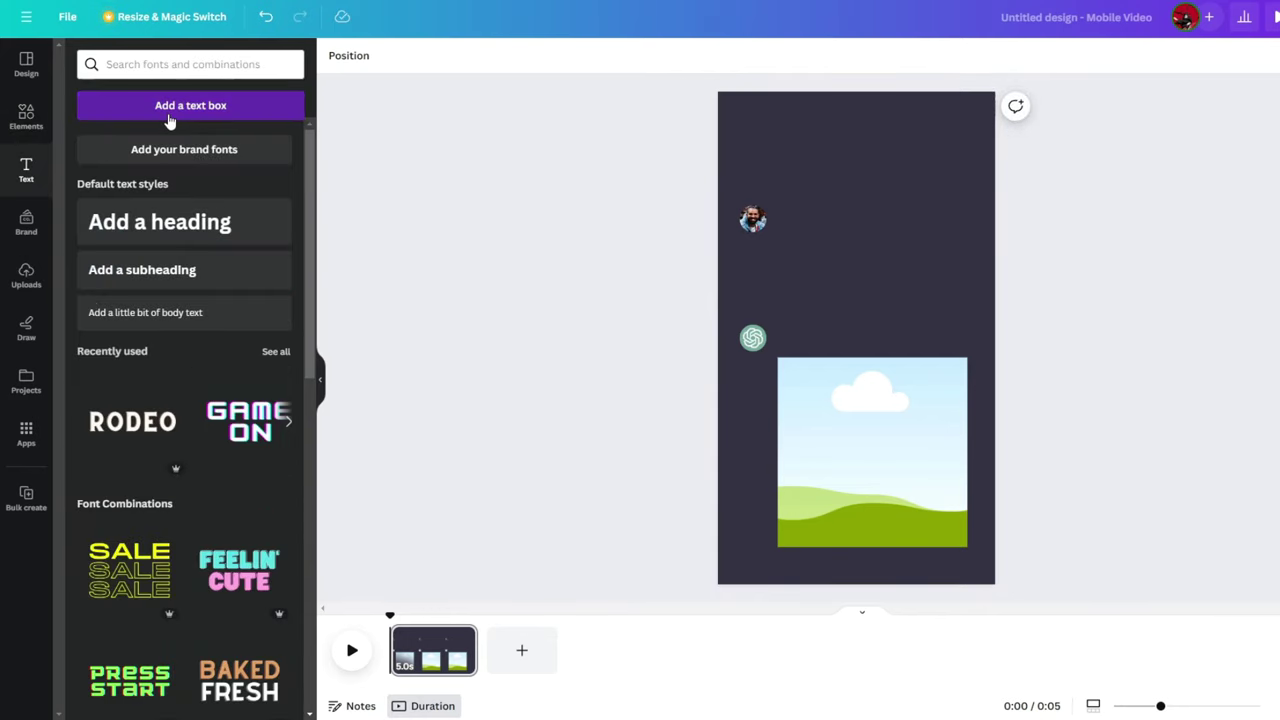
pyautogui.click(169, 120)
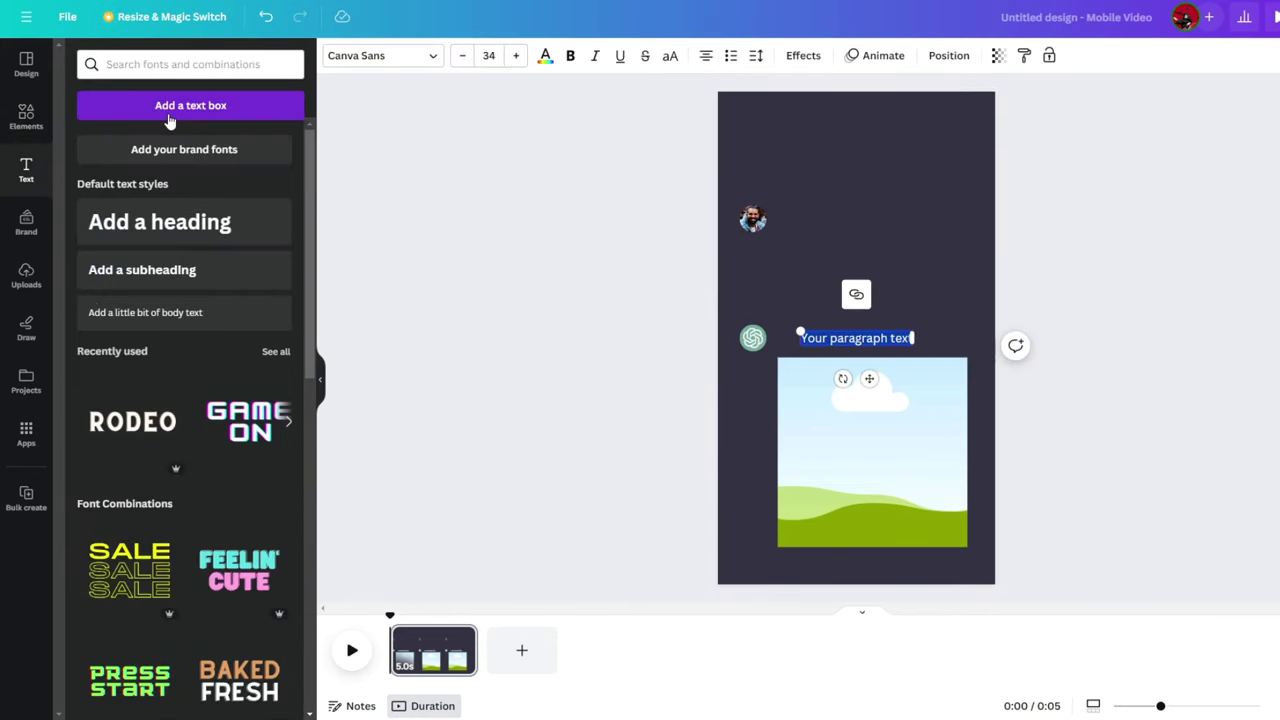
pyautogui.click(489, 56)
pyautogui.click(489, 56)
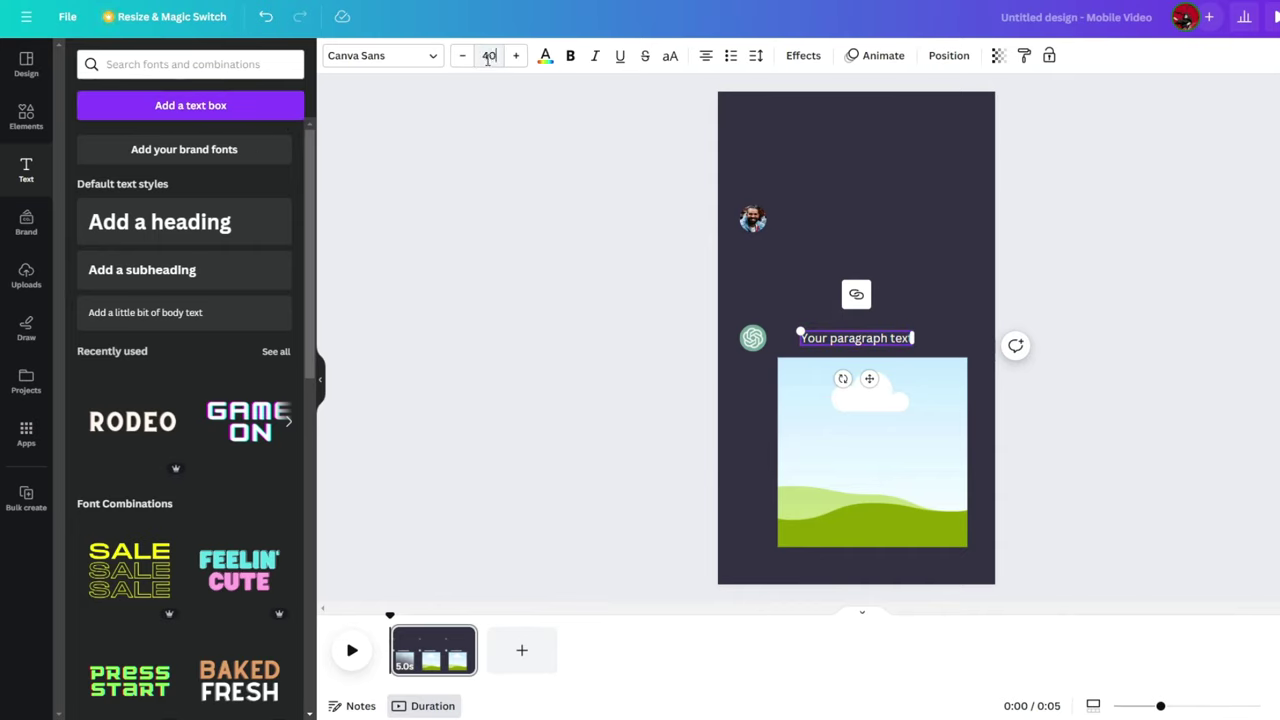
pyautogui.click(568, 60)
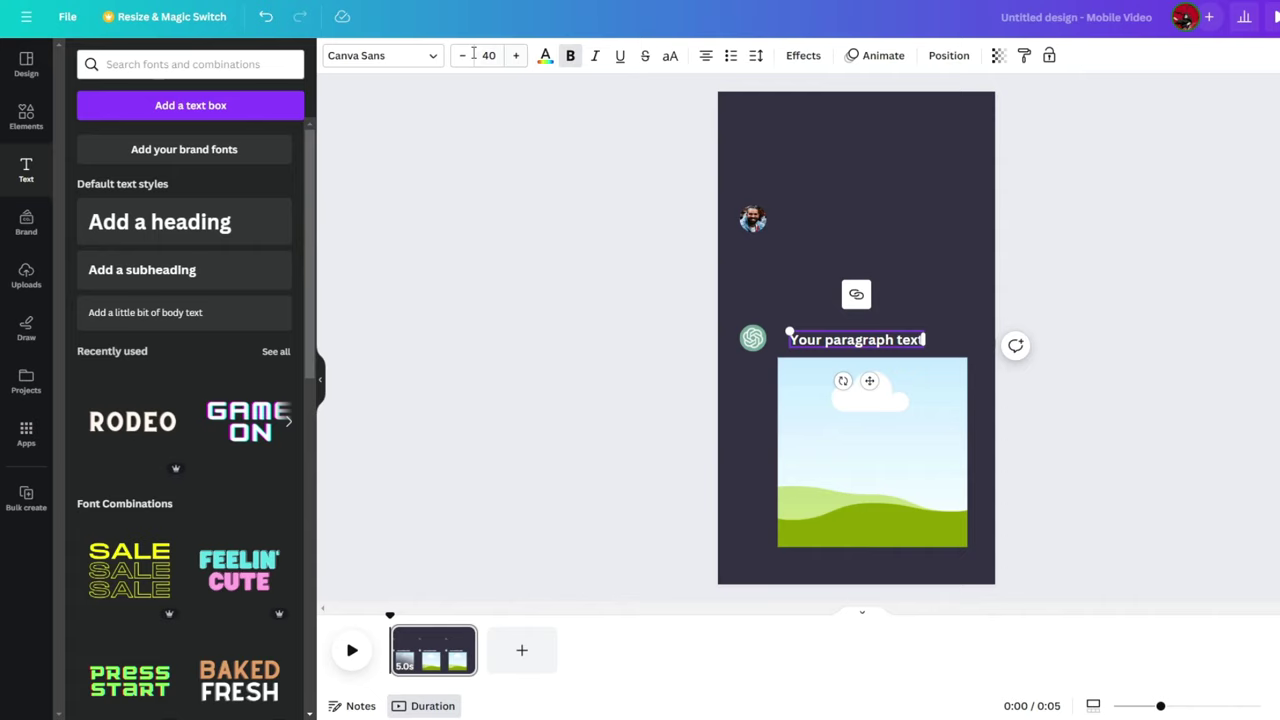
pyautogui.click(380, 55)
pyautogui.click(206, 99)
pyautogui.write('roboto')
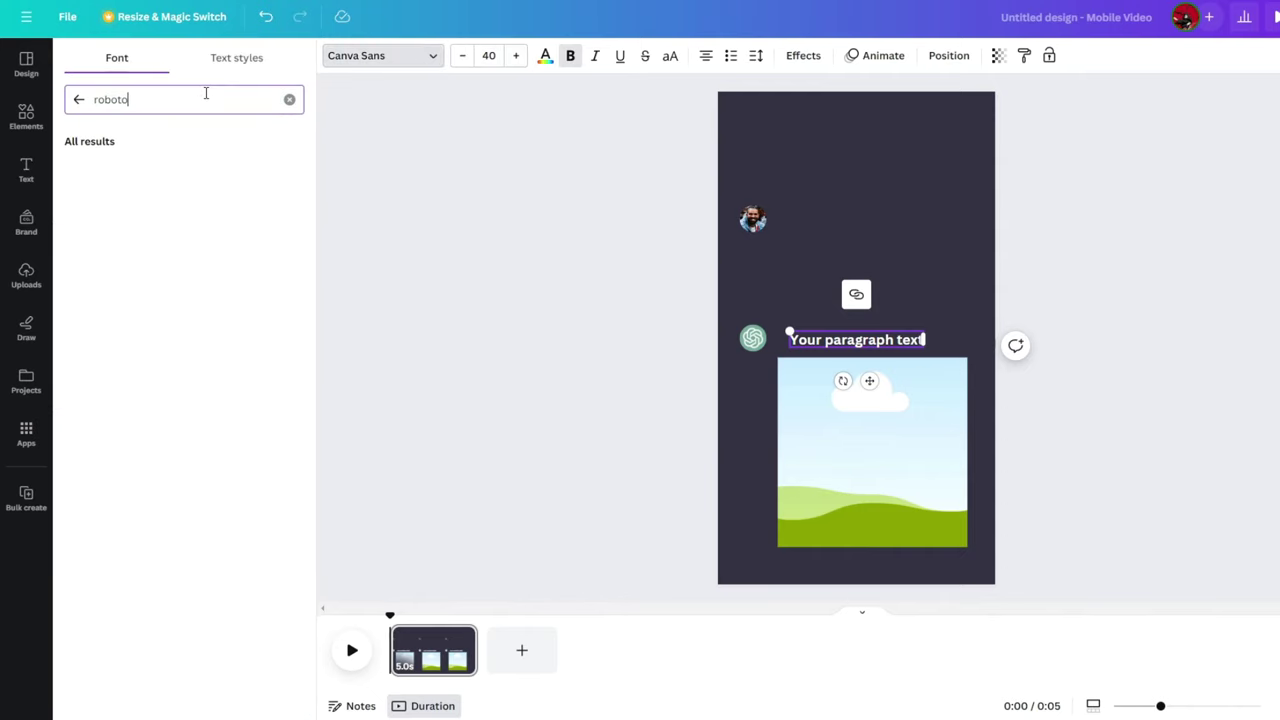
pyautogui.click(140, 171)
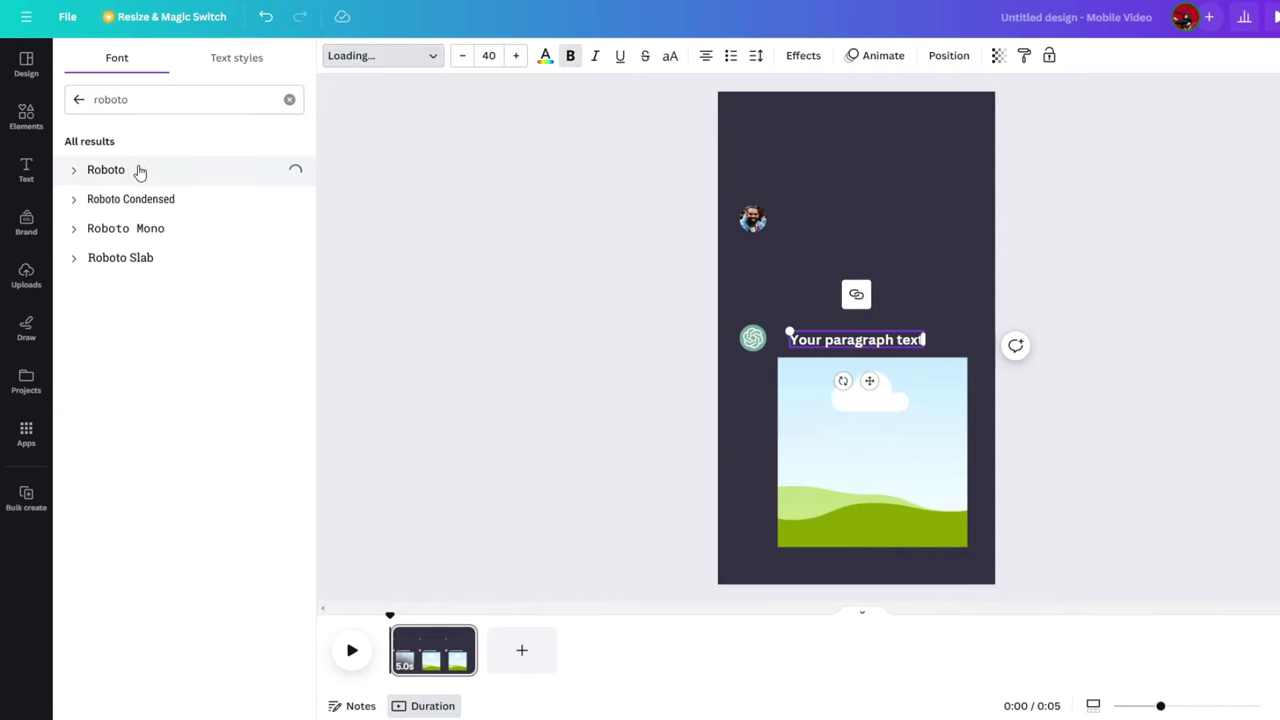
pyautogui.write('You')
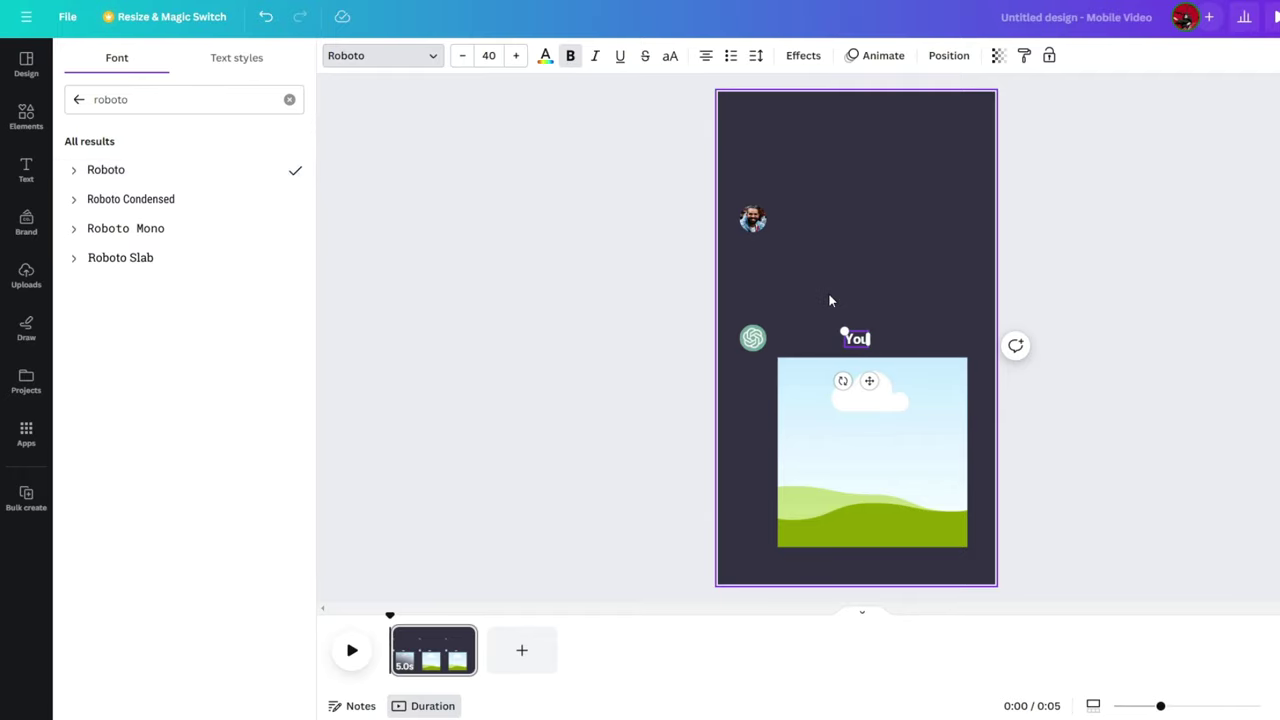
pyautogui.moveTo(846, 334); pyautogui.dragTo(968, 244)
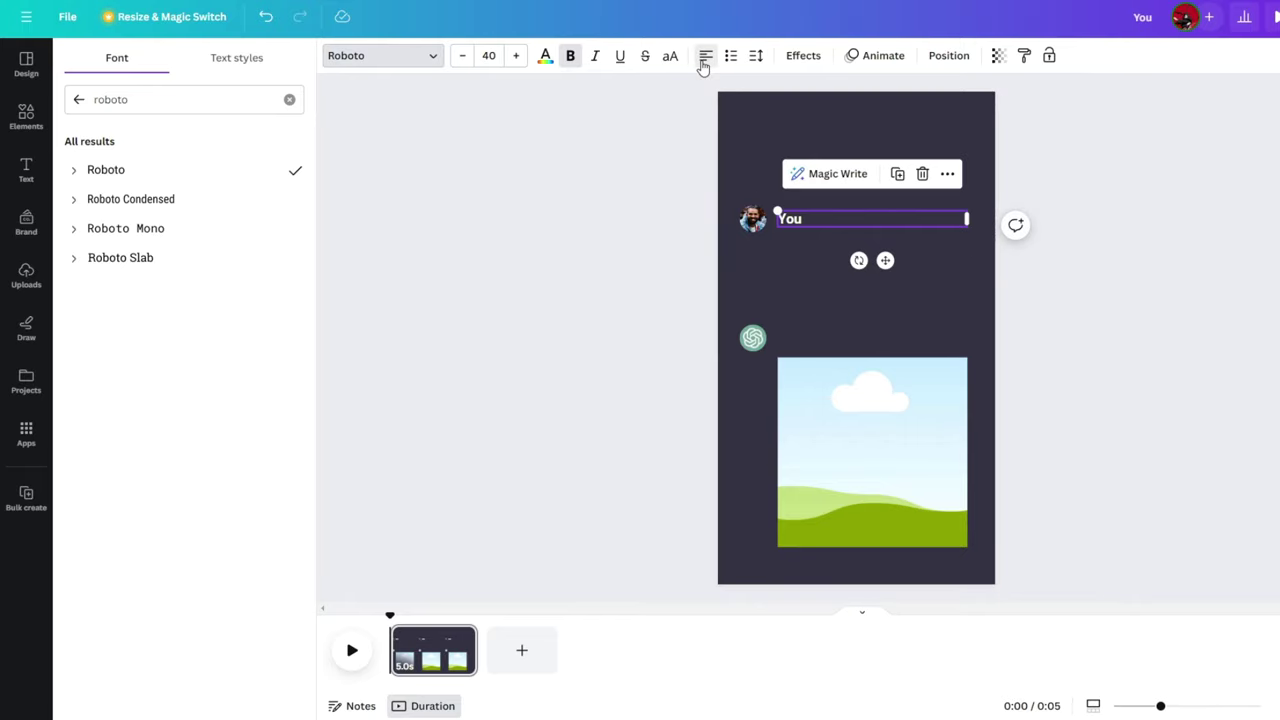
# Duplicate the 'You' label below itself and retype it as placeholder 'ddd…' message text
pyautogui.rightClick(797, 219)
pyautogui.click(864, 324)
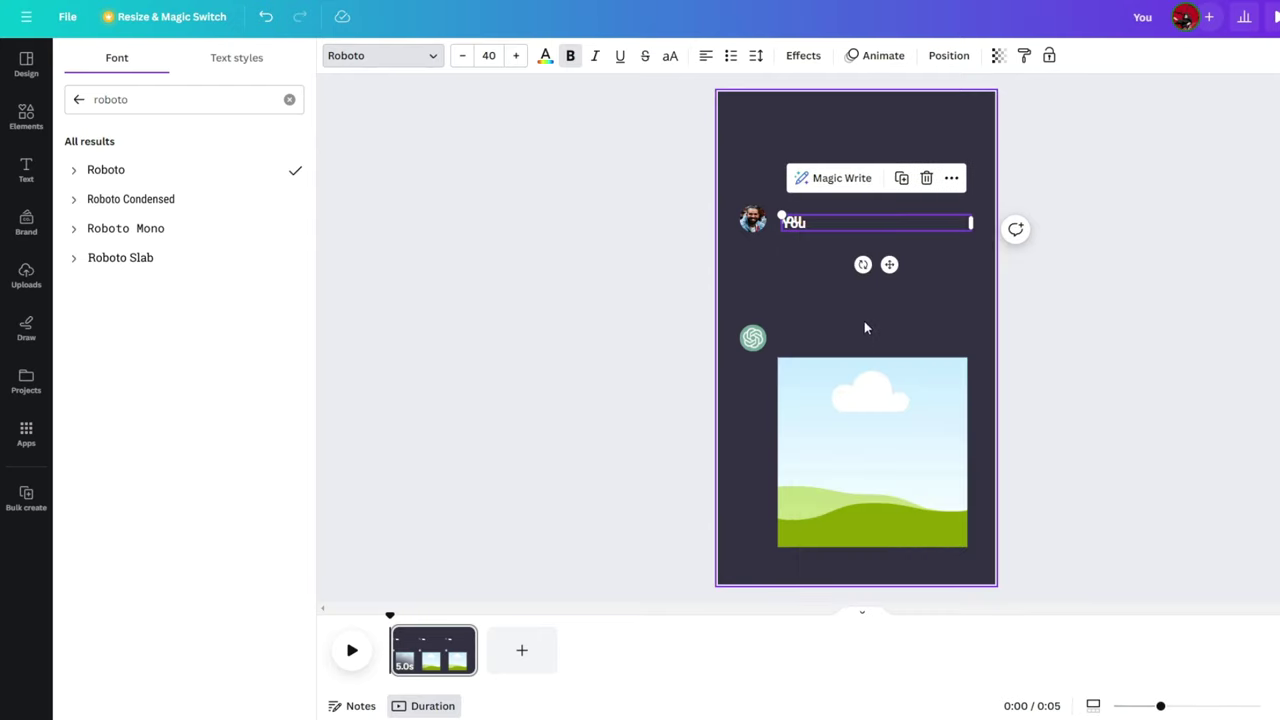
pyautogui.moveTo(810, 232); pyautogui.dragTo(796, 231)
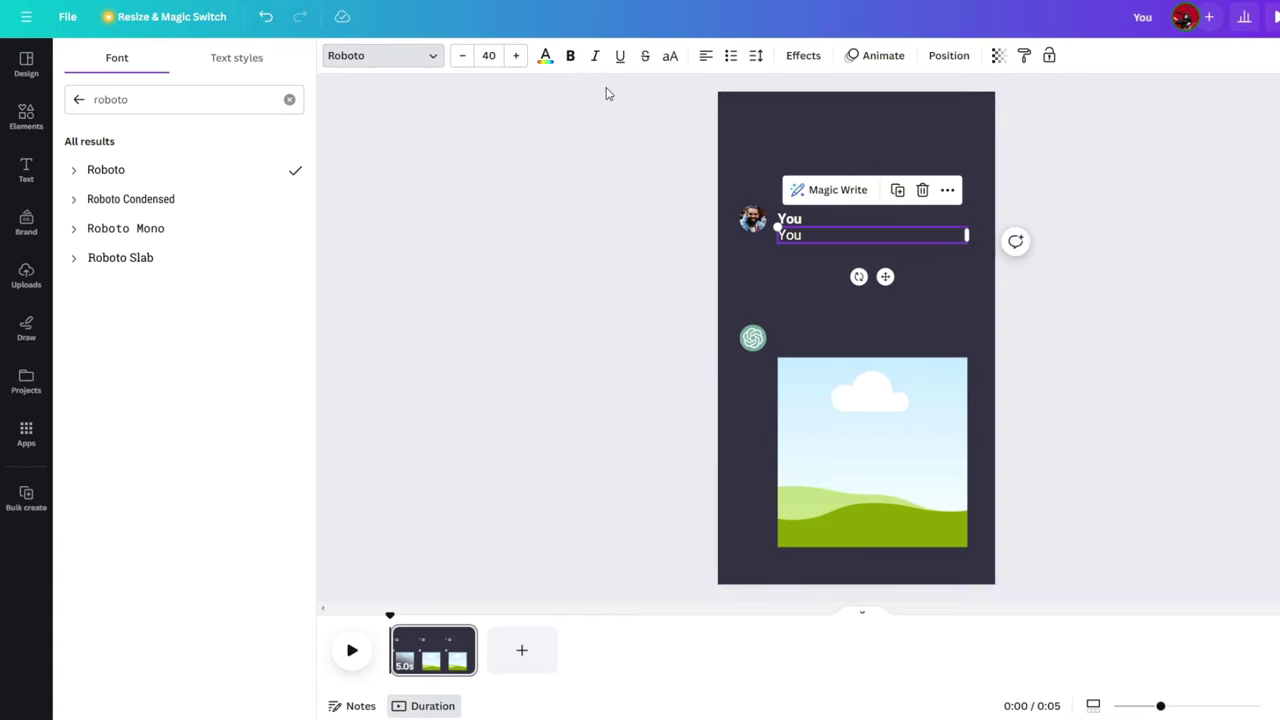
pyautogui.doubleClick(803, 236)
pyautogui.write('ddddddddddddddd')
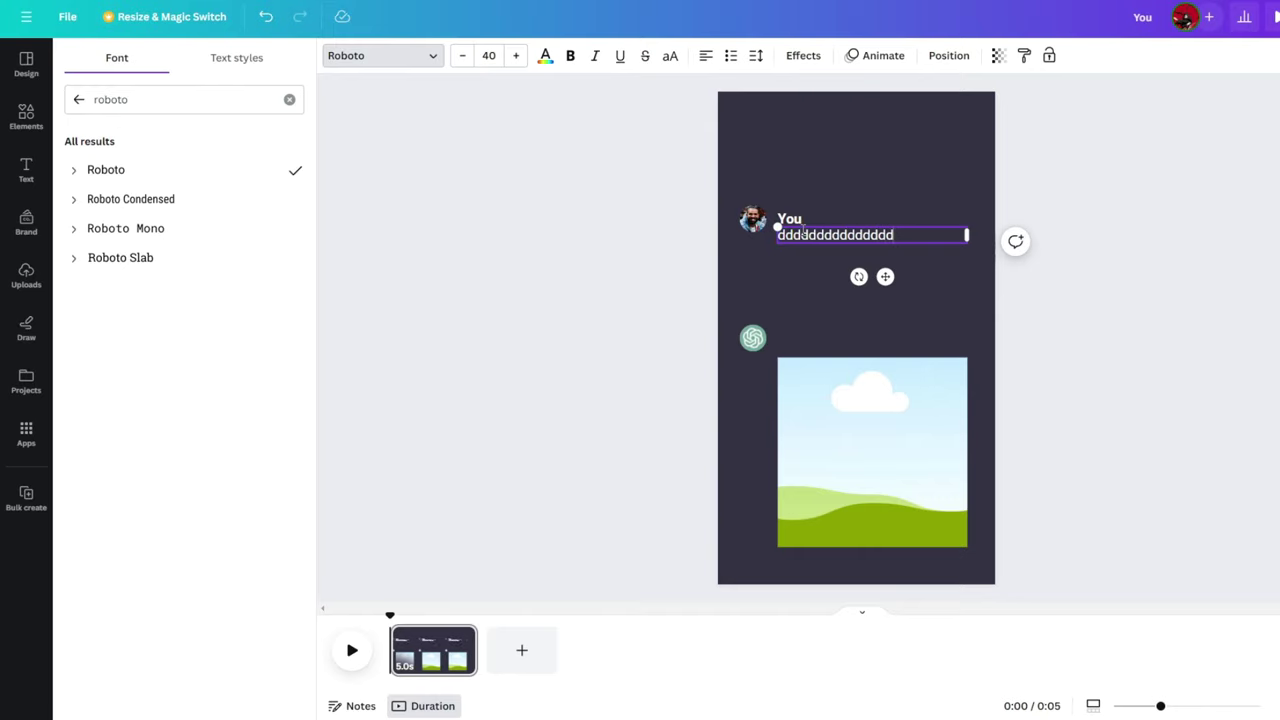
pyautogui.write('dddddddddddddddddddd')
# Search Elements for 'pencil', place a small pencil graphic under the message, and colour it white
pyautogui.click(679, 255)
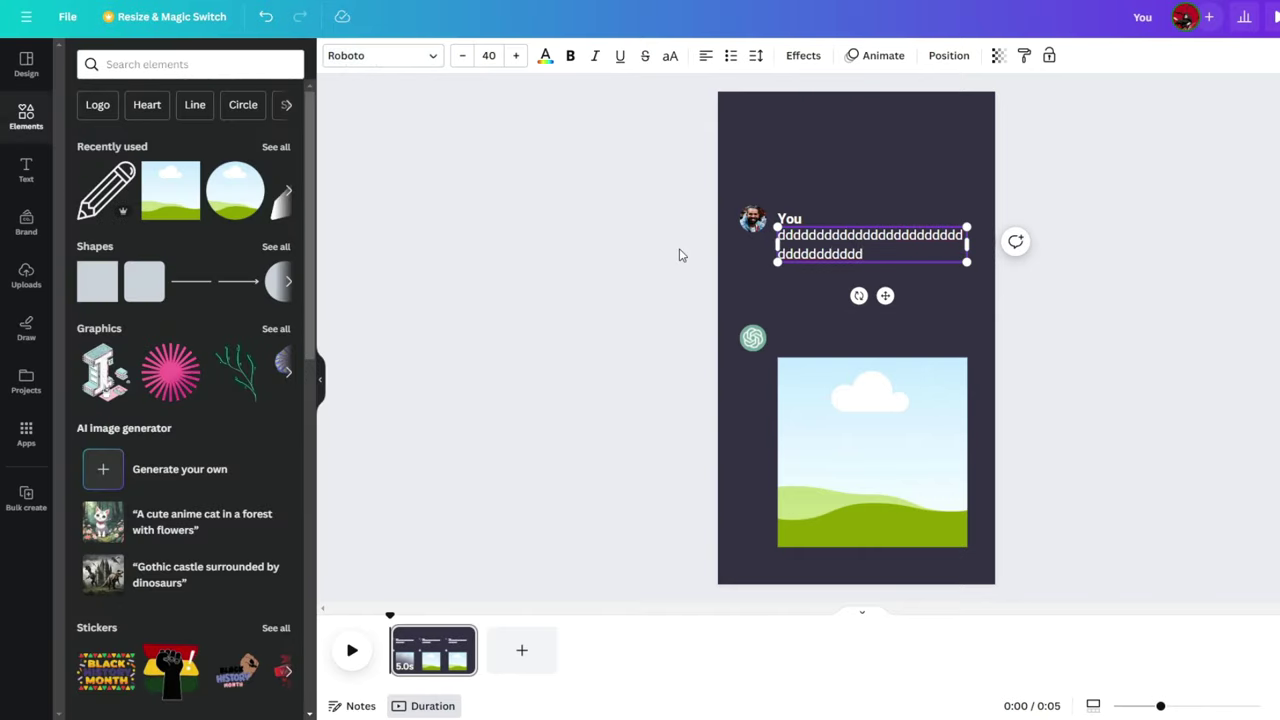
pyautogui.click(153, 72)
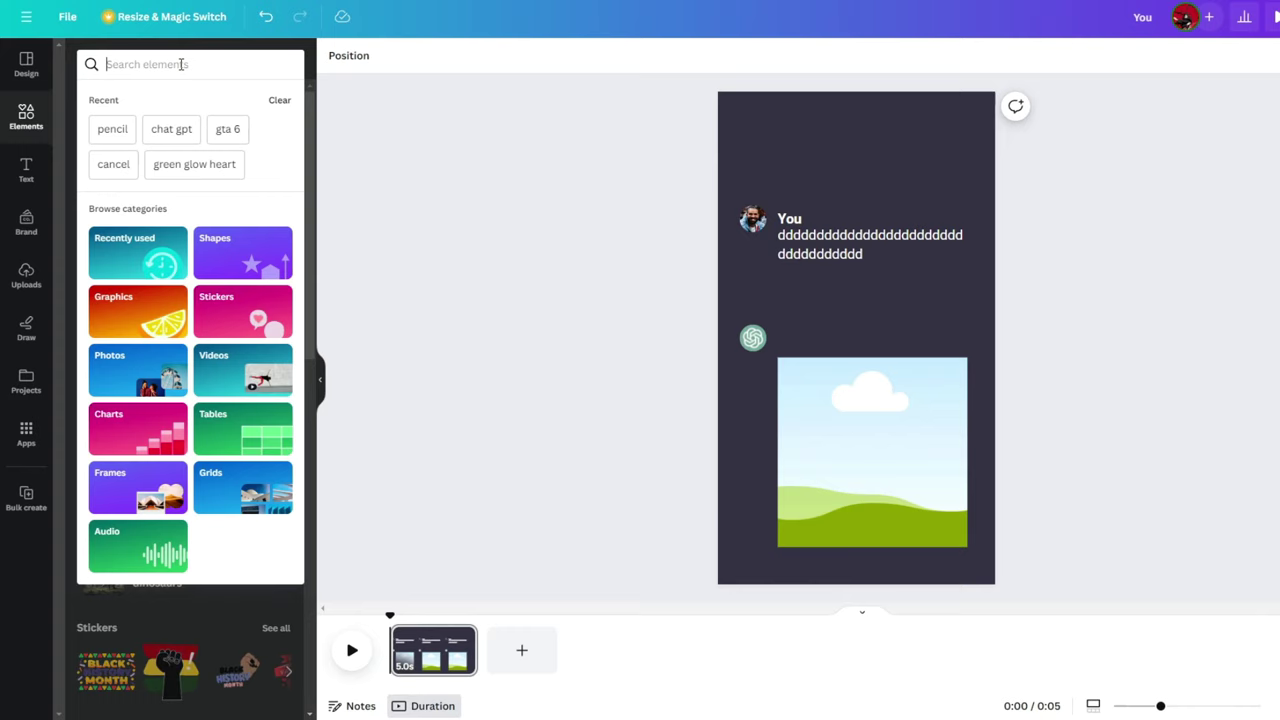
pyautogui.write('pencil')
pyautogui.press('Return')
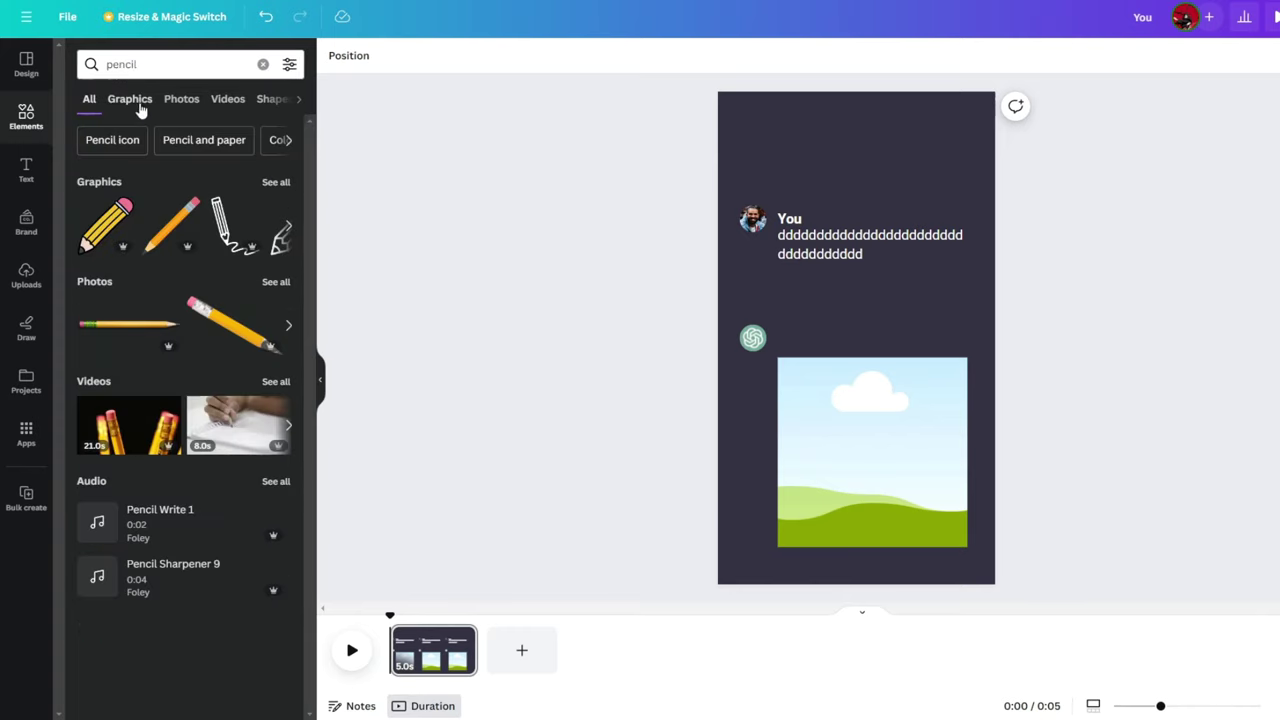
pyautogui.click(128, 100)
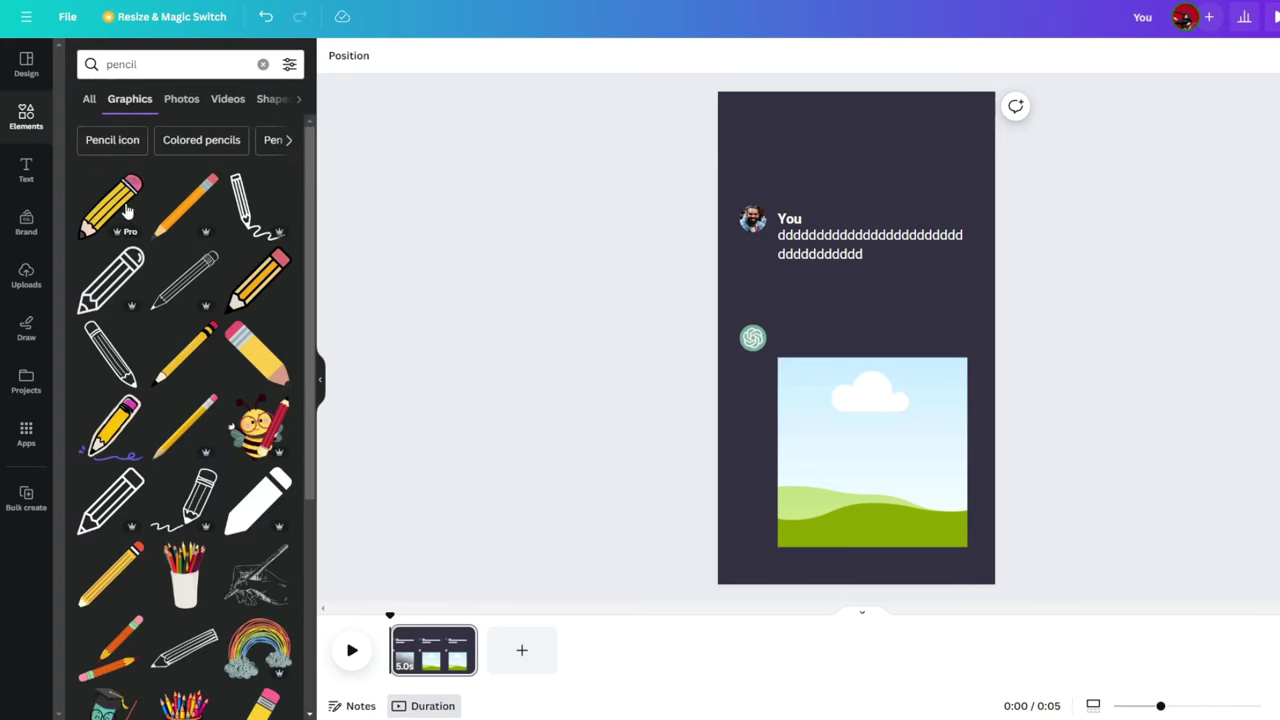
pyautogui.moveTo(116, 498)
pyautogui.mouseDown()
pyautogui.moveTo(614, 400)
pyautogui.moveTo(786, 286)
pyautogui.moveTo(830, 347)
pyautogui.moveTo(778, 271)
pyautogui.mouseUp()
pyautogui.click(503, 57)
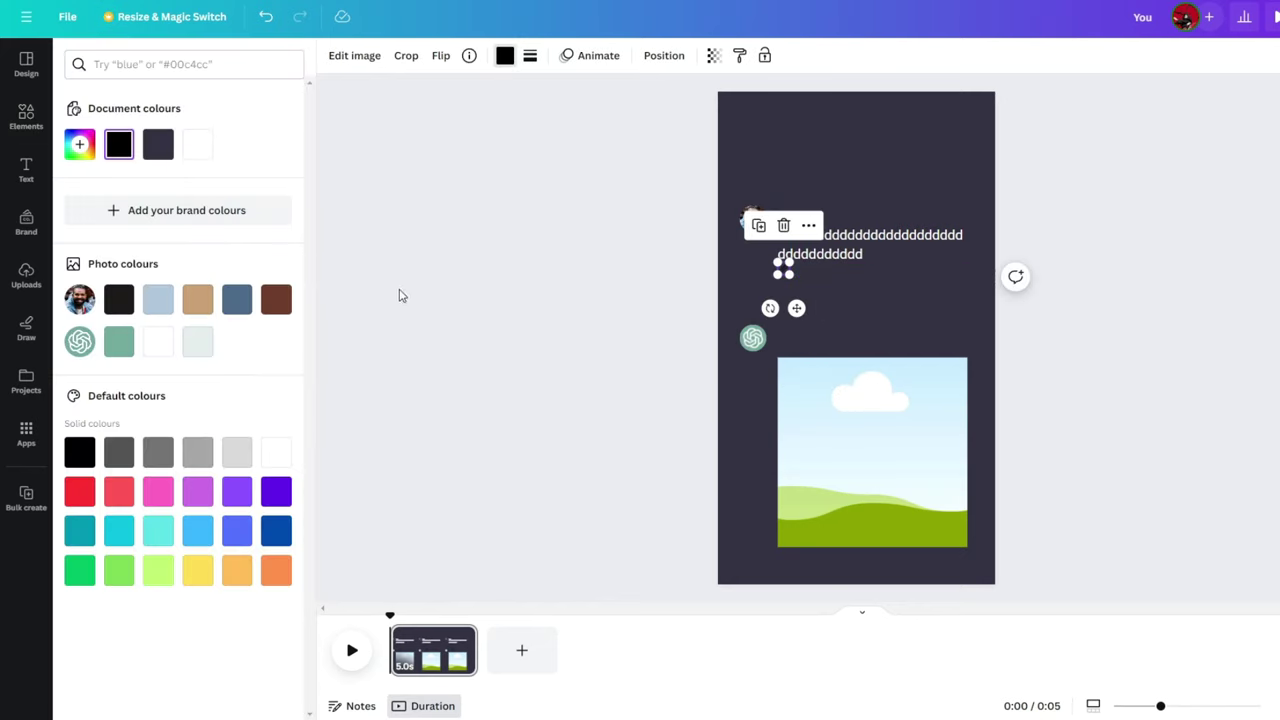
pyautogui.click(277, 455)
pyautogui.click(527, 367)
pyautogui.click(525, 367)
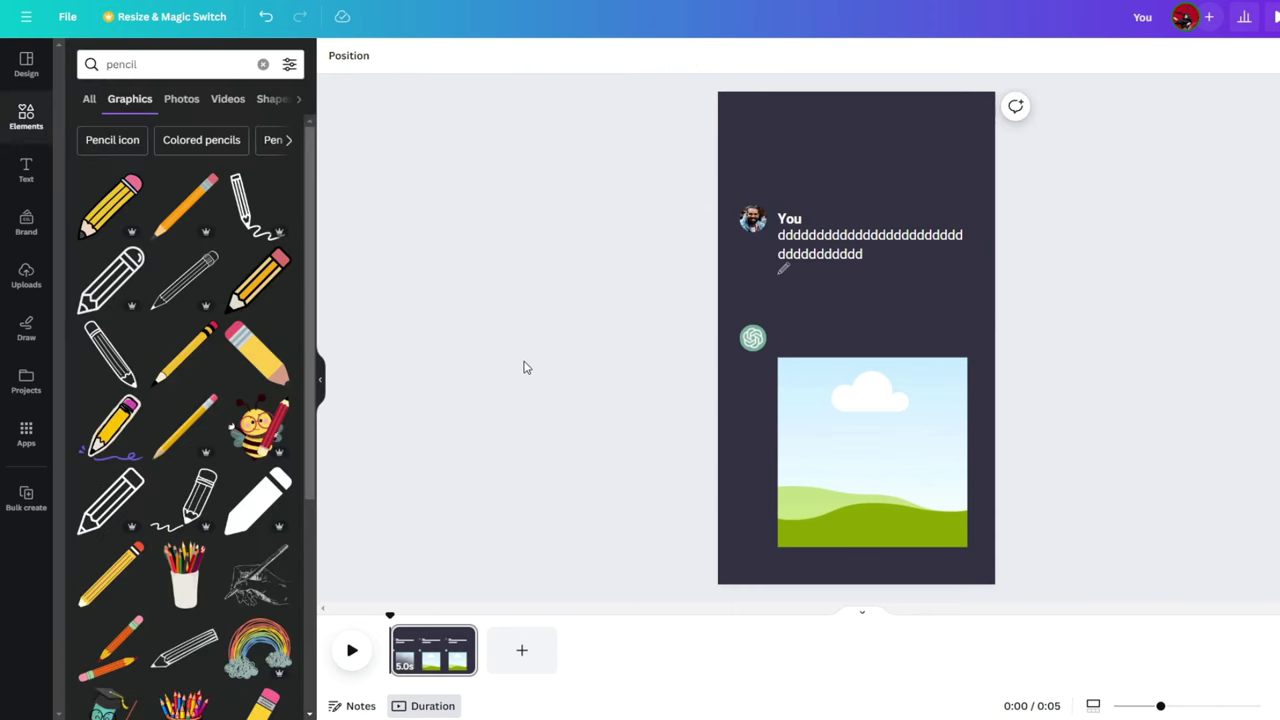
# Duplicate the 'You' label beside the ChatGPT avatar and retype it as 'Chat GPT'
pyautogui.rightClick(789, 224)
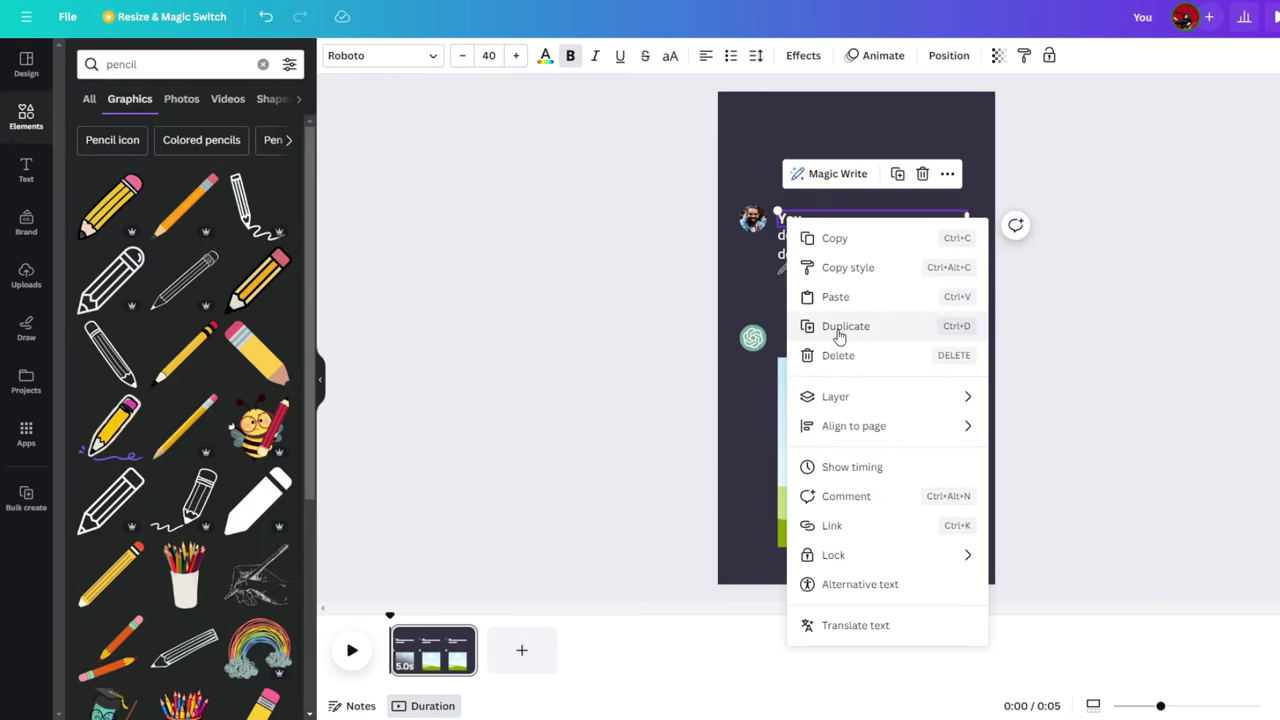
pyautogui.click(840, 327)
pyautogui.moveTo(804, 224); pyautogui.dragTo(794, 337)
pyautogui.doubleClick(791, 338)
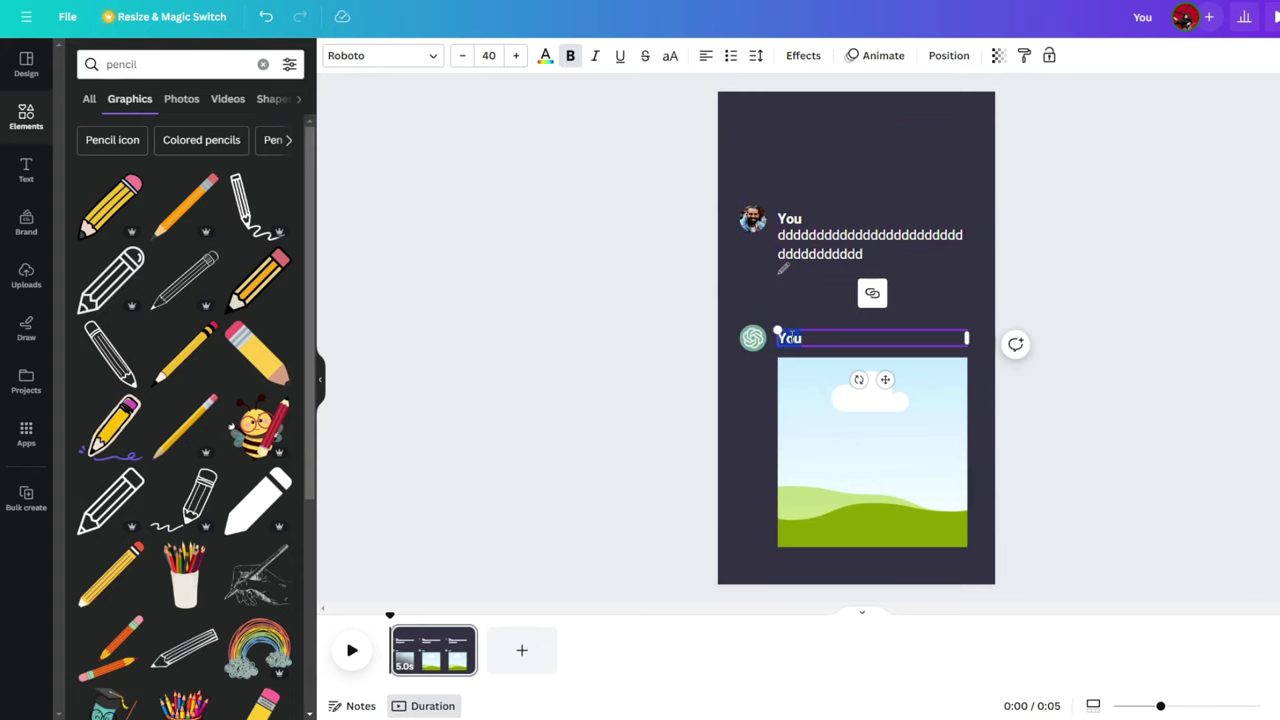
pyautogui.write('Chat GPT')
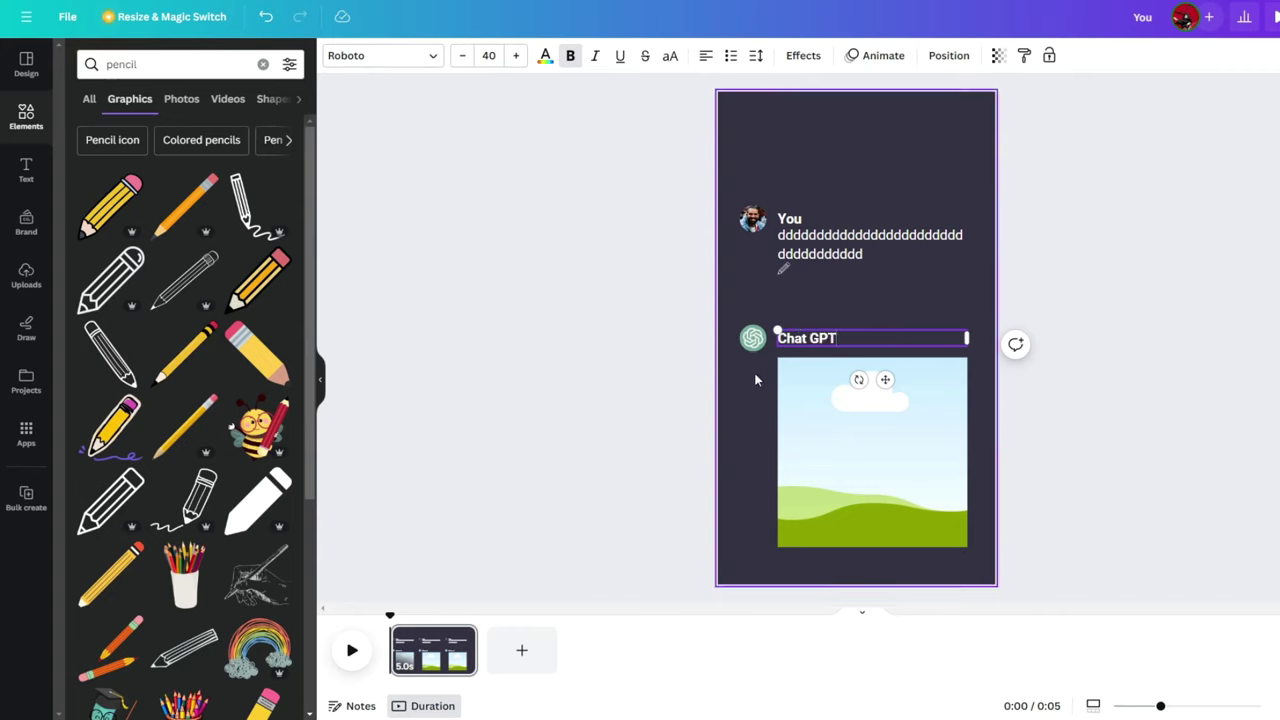
pyautogui.click(757, 374)
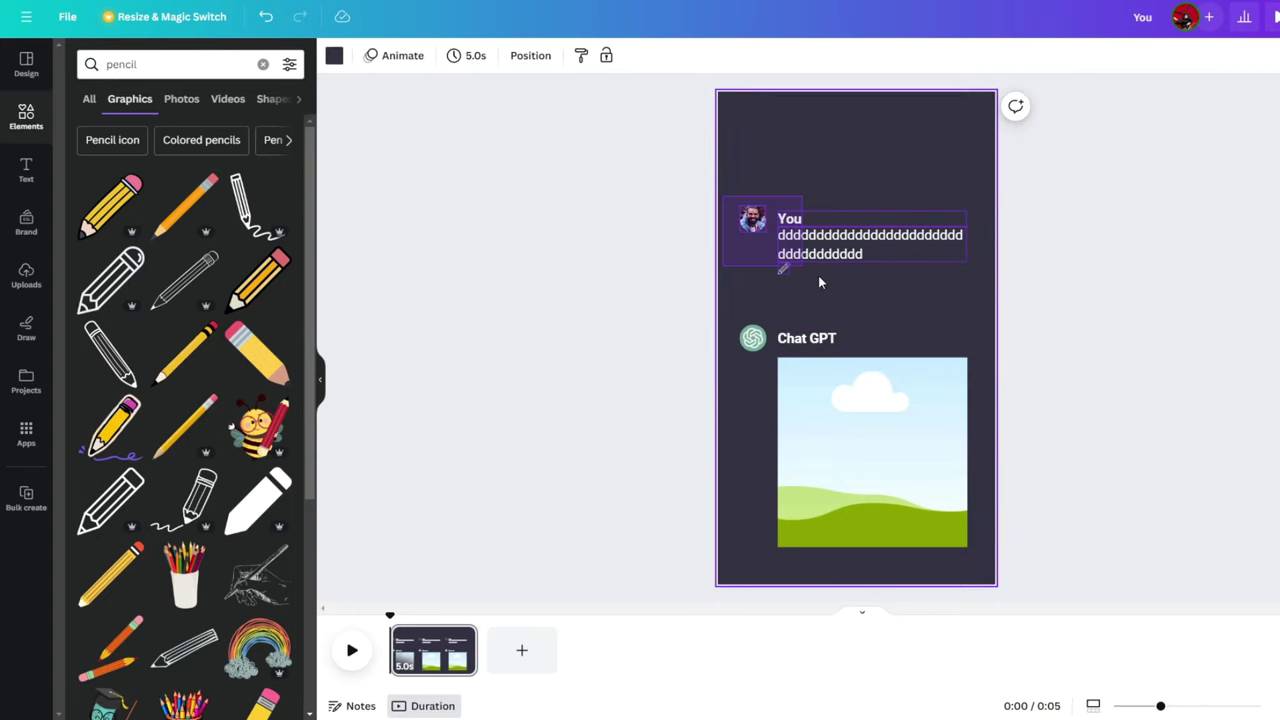
# Nudge the You message down, then select all chat elements and move them higher on the page
pyautogui.click(877, 246)
pyautogui.moveTo(877, 246); pyautogui.dragTo(874, 284)
pyautogui.moveTo(734, 207); pyautogui.dragTo(970, 532)
pyautogui.moveTo(928, 465); pyautogui.dragTo(908, 381)
# Set the chat page's duration to 3 seconds
pyautogui.click(1067, 380)
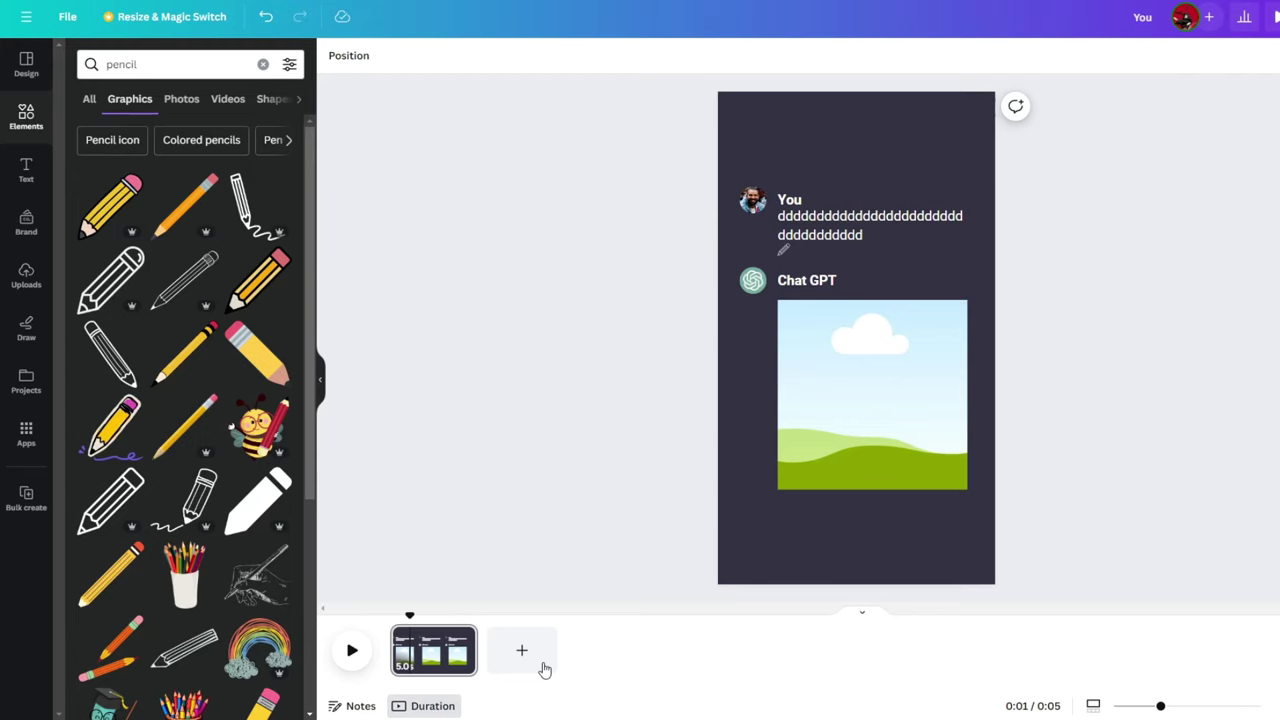
pyautogui.click(430, 652)
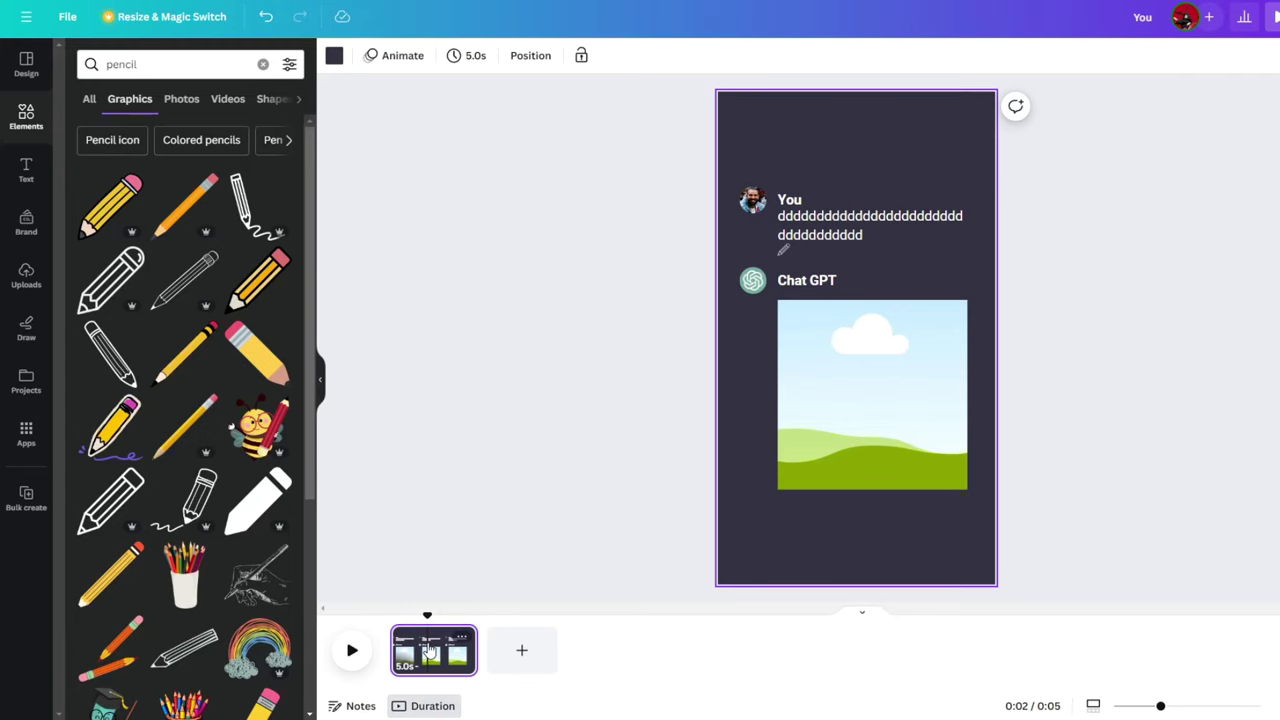
pyautogui.click(465, 62)
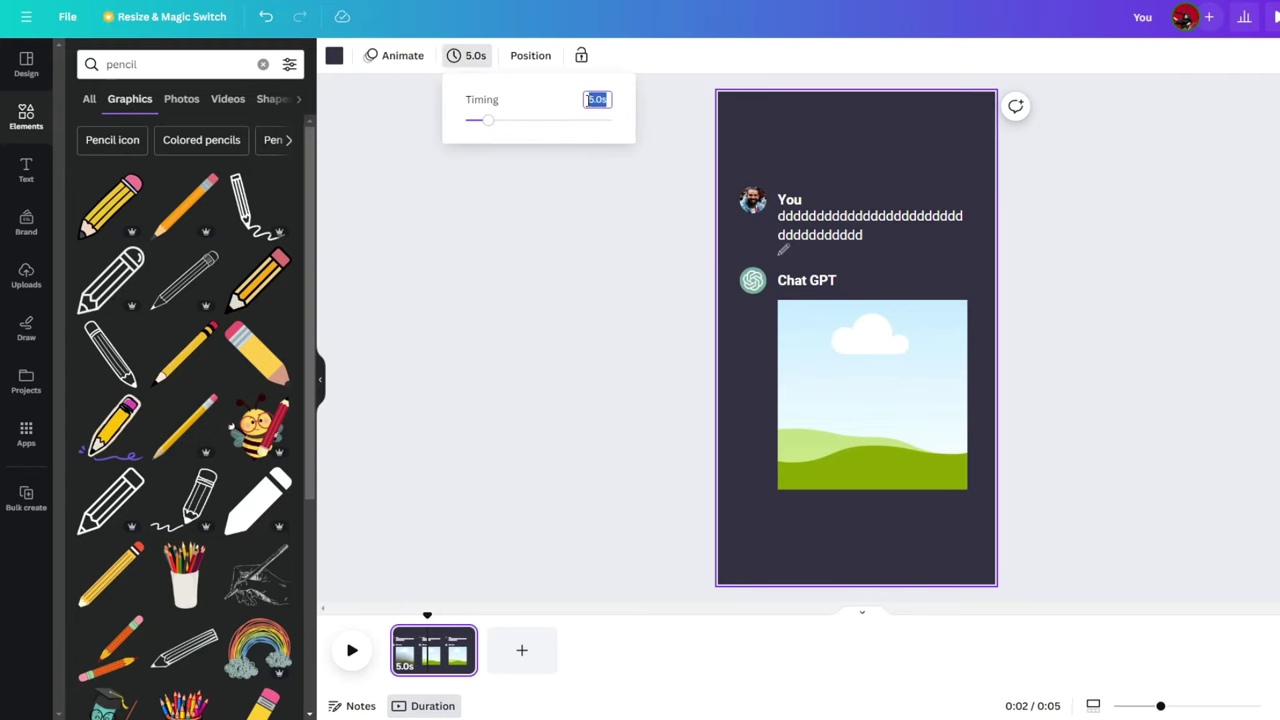
pyautogui.write('3')
pyautogui.press('Return')
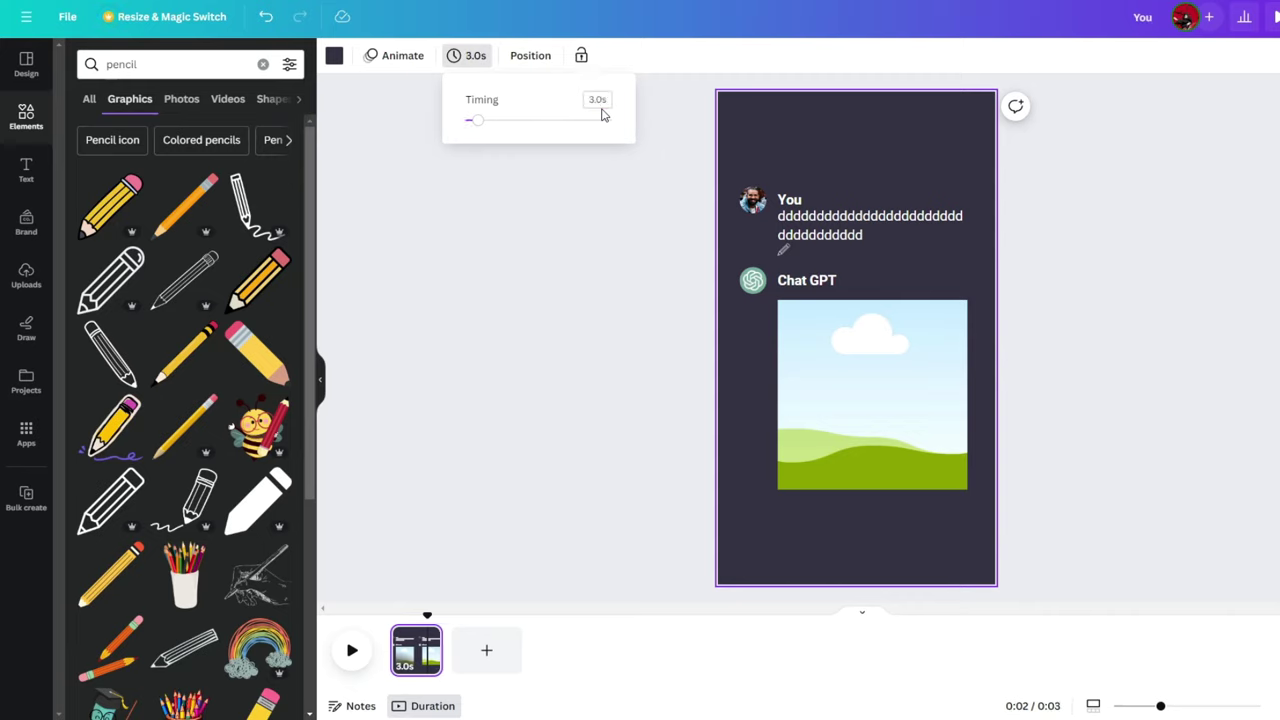
pyautogui.click(553, 207)
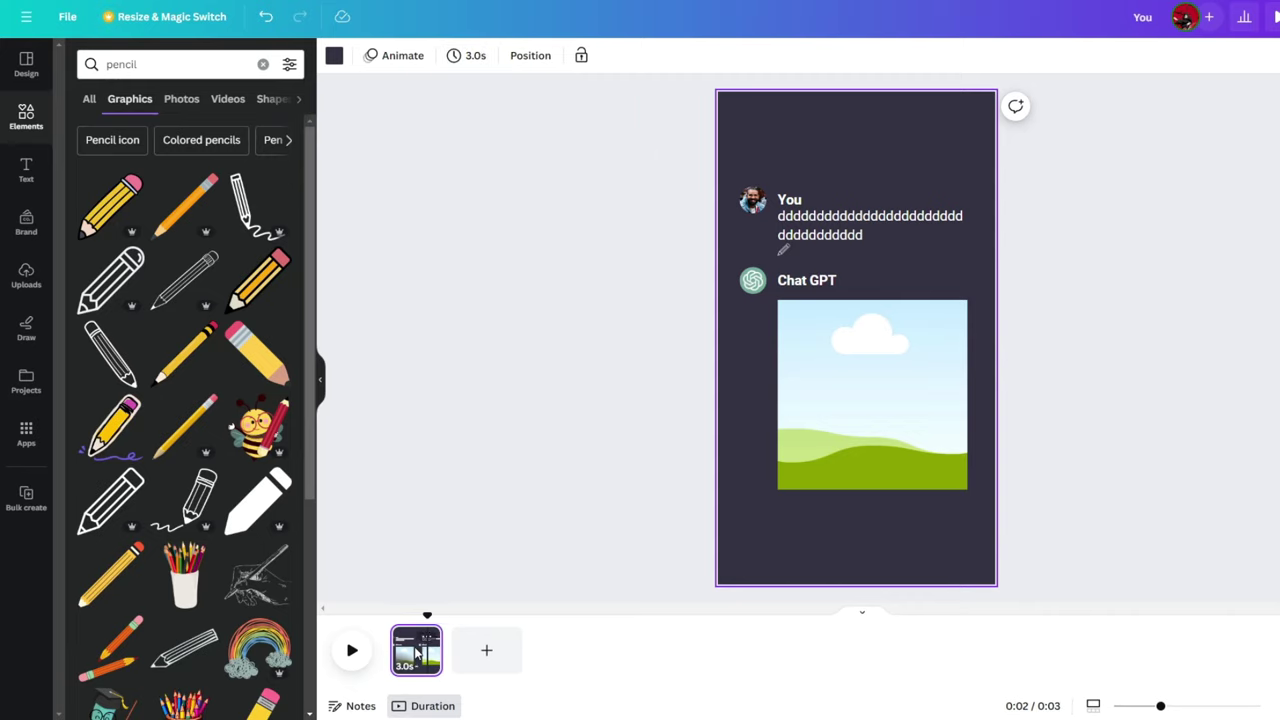
# Duplicate the chat page, repeating with Ctrl+D until there are 14 pages
pyautogui.rightClick(417, 652)
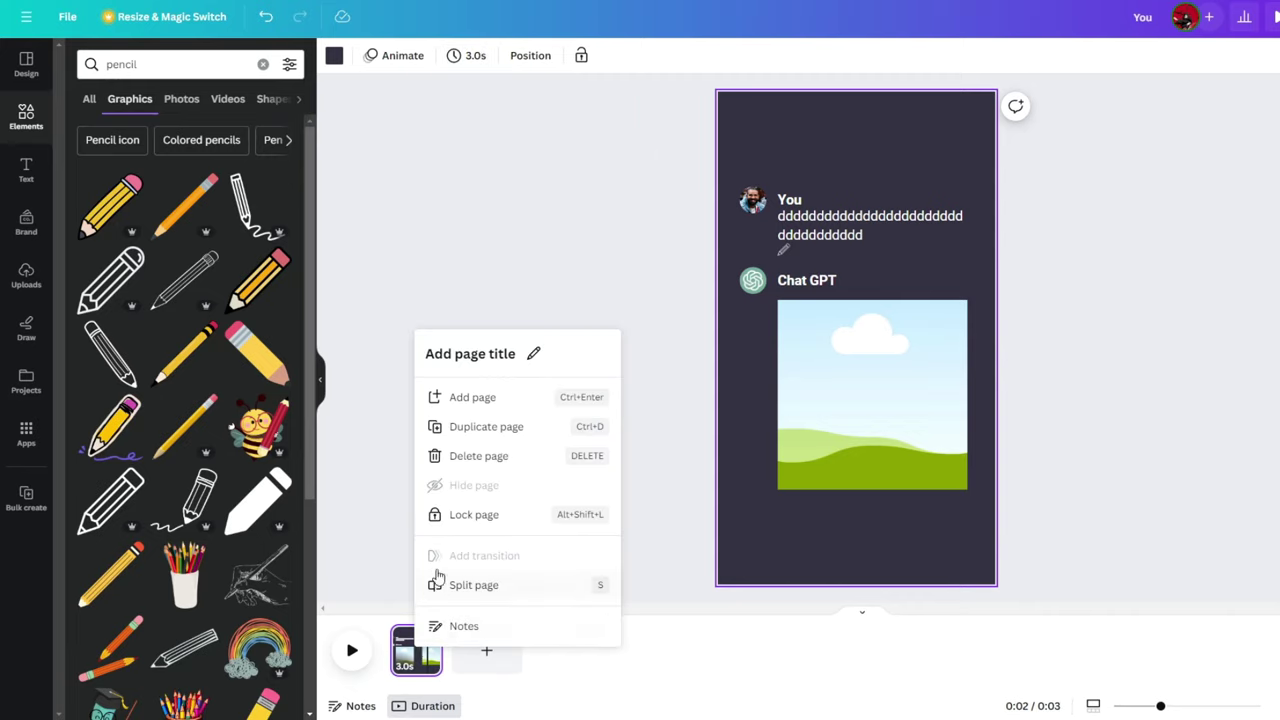
pyautogui.click(486, 427)
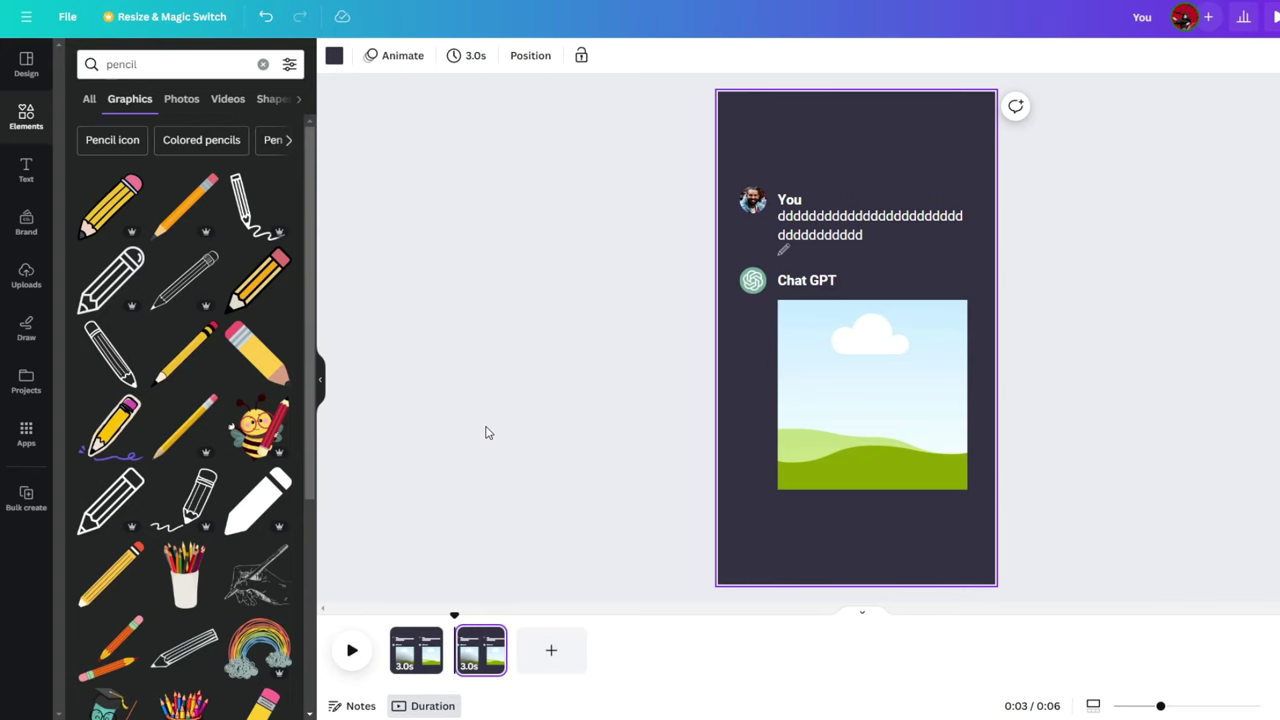
pyautogui.hotkey('ctrl', 'd')
pyautogui.hotkey('ctrl', 'd')
pyautogui.hotkey('ctrl', 'd')
pyautogui.hotkey('ctrl', 'd')
pyautogui.hotkey('ctrl', 'd')
pyautogui.hotkey('ctrl', 'd')
pyautogui.hotkey('ctrl', 'd')
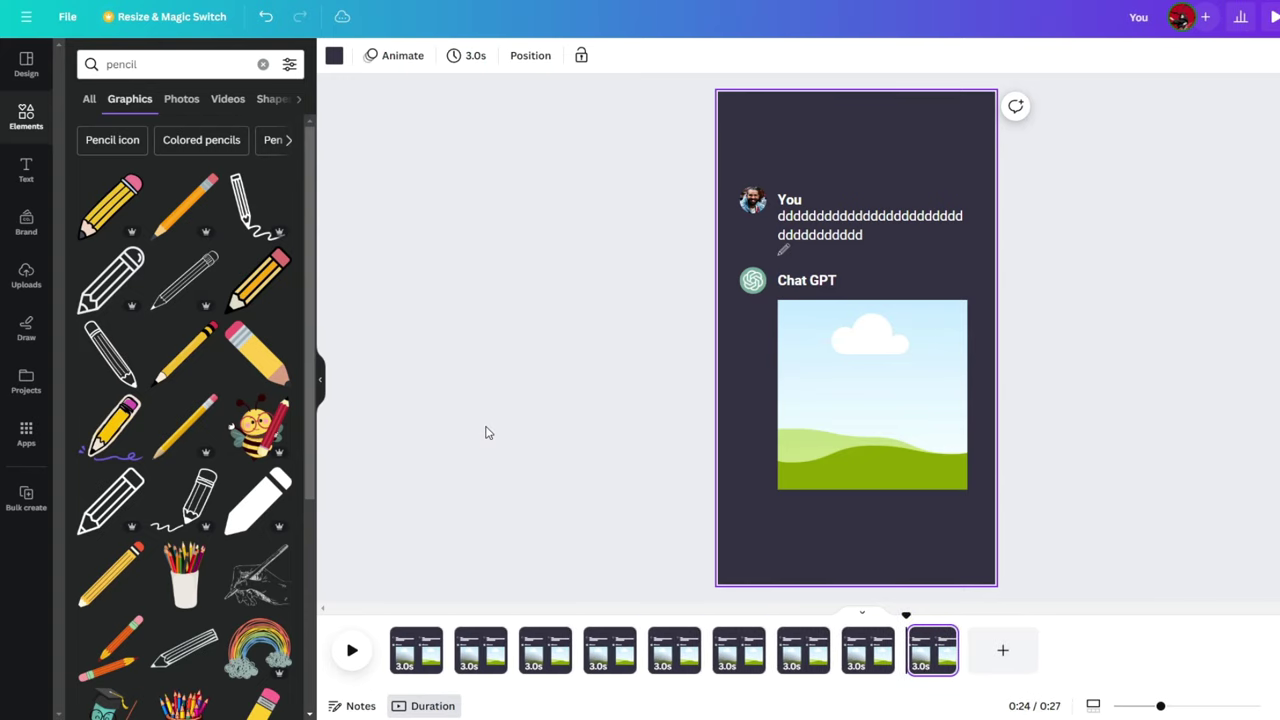
pyautogui.hotkey('ctrl', 'd')
pyautogui.hotkey('ctrl', 'd')
pyautogui.hotkey('ctrl', 'd')
pyautogui.hotkey('ctrl', 'd')
pyautogui.hotkey('ctrl', 'd')
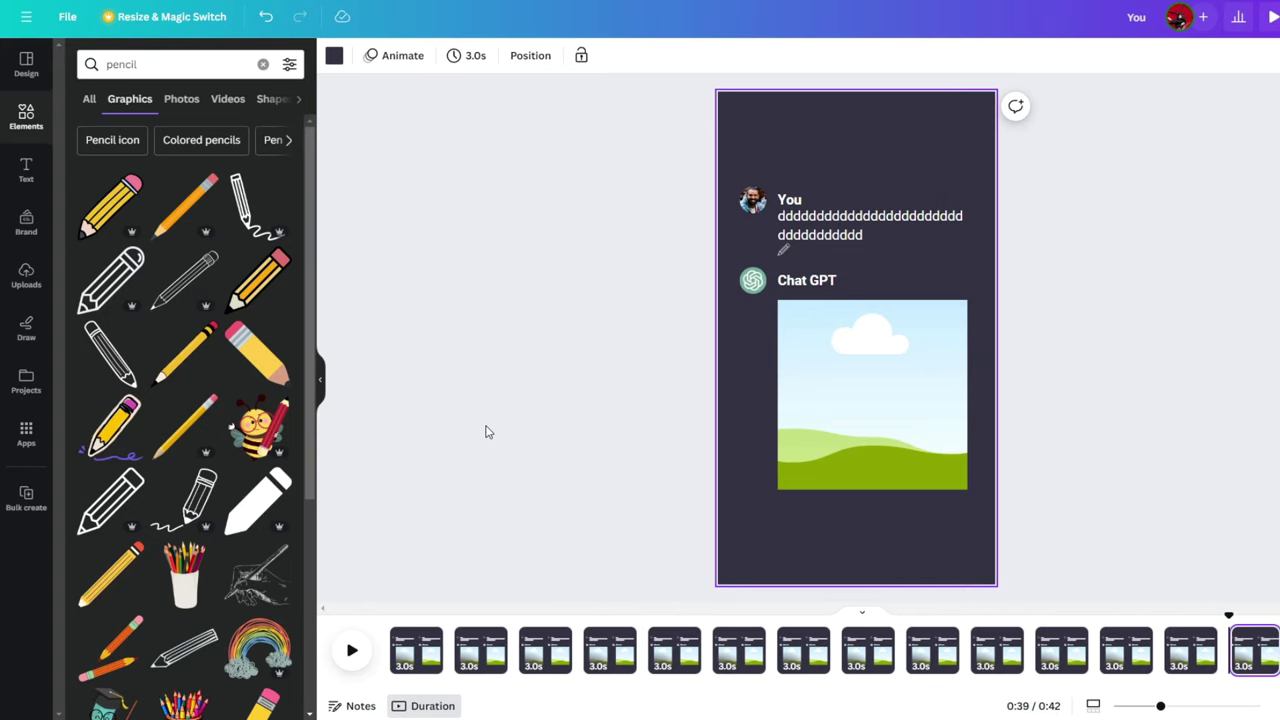
# Add a Slide transition with upward direction between each pair of pages, from page 1 through 14
pyautogui.click(457, 664)
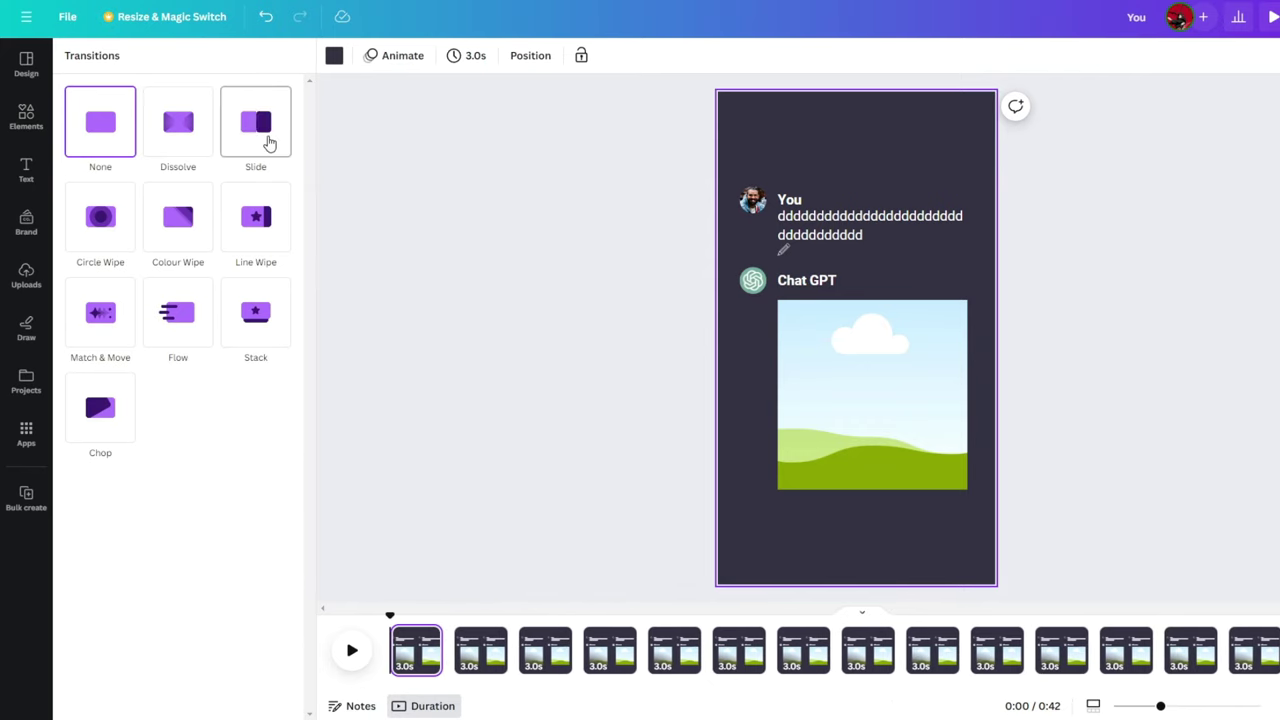
pyautogui.click(268, 143)
pyautogui.click(212, 298)
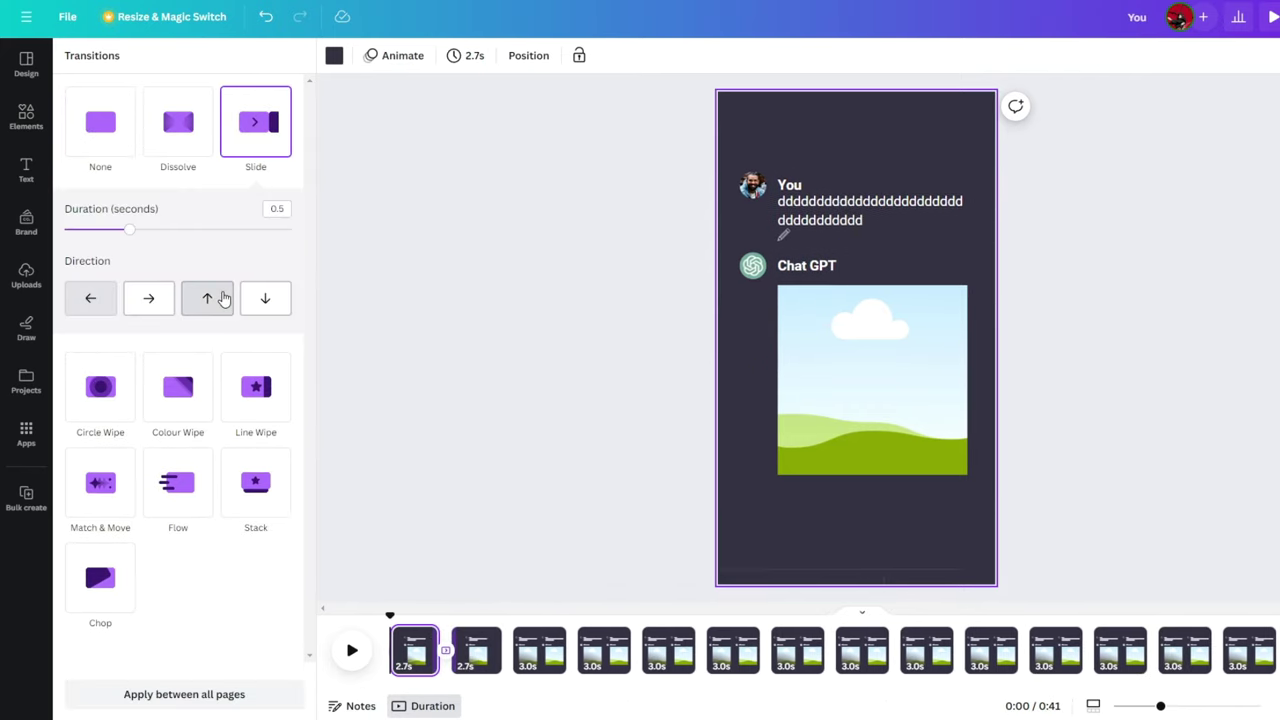
pyautogui.click(507, 650)
pyautogui.click(256, 122)
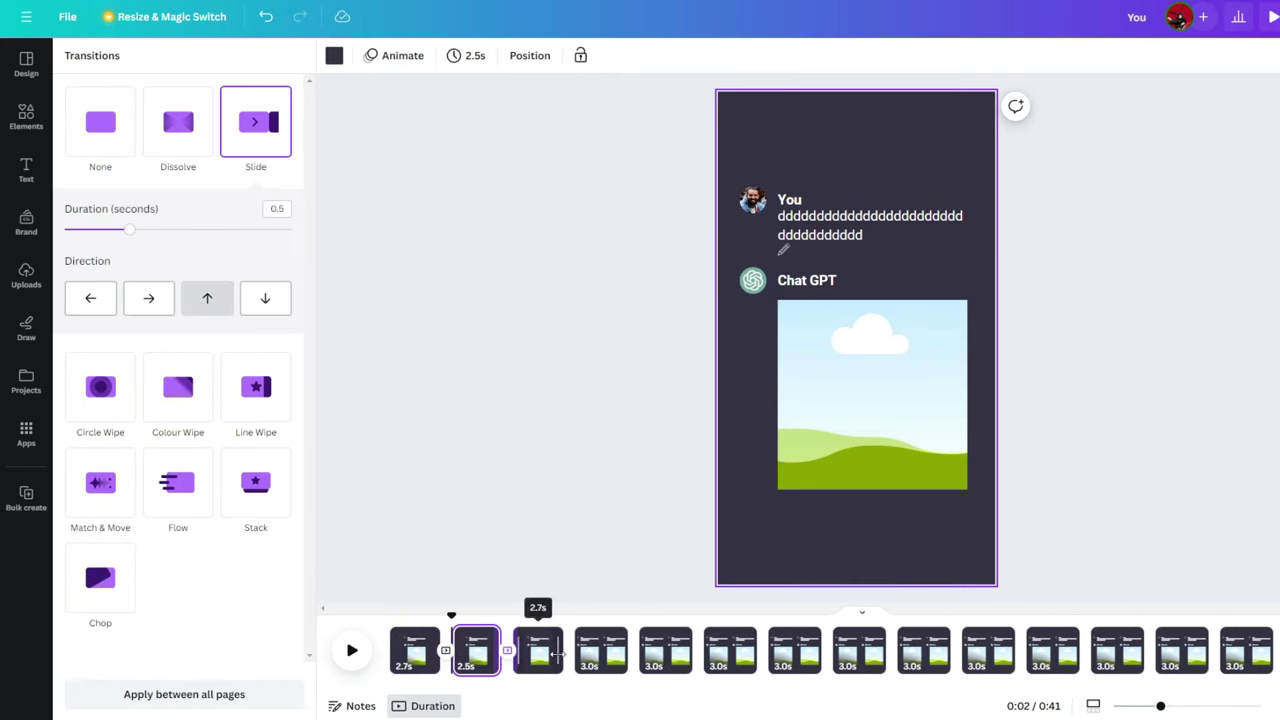
pyautogui.click(569, 650)
pyautogui.click(256, 122)
pyautogui.click(207, 298)
pyautogui.click(640, 655)
pyautogui.click(256, 122)
pyautogui.click(207, 298)
pyautogui.click(691, 650)
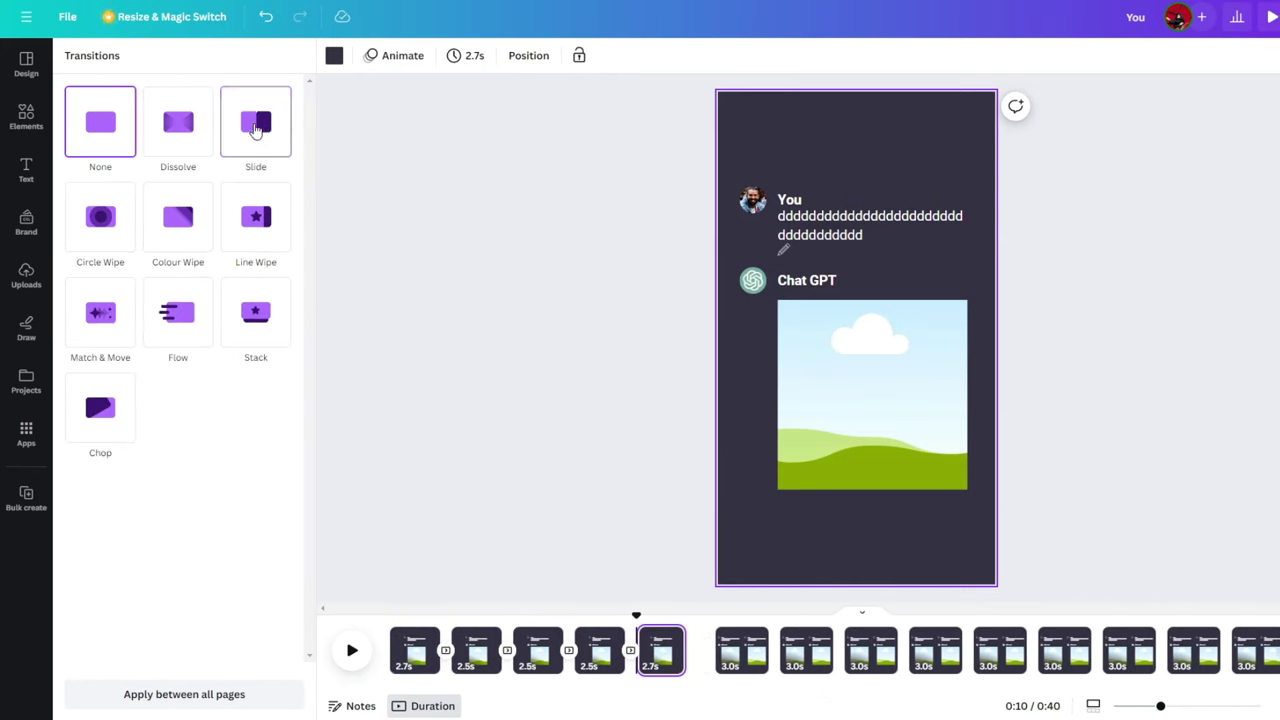
pyautogui.click(256, 122)
pyautogui.click(207, 298)
pyautogui.click(753, 650)
pyautogui.click(256, 122)
pyautogui.click(207, 298)
pyautogui.click(815, 650)
pyautogui.click(256, 122)
pyautogui.click(207, 298)
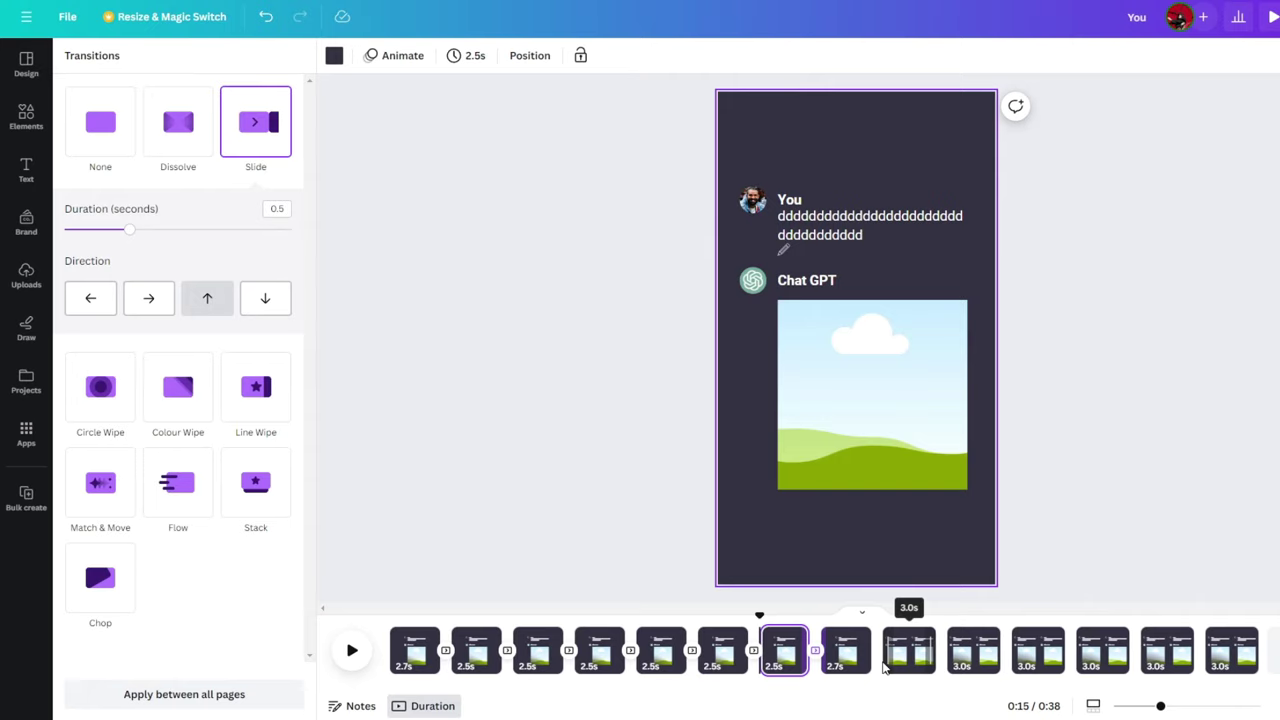
pyautogui.click(877, 650)
pyautogui.click(256, 122)
pyautogui.click(207, 298)
pyautogui.click(947, 655)
pyautogui.click(256, 122)
pyautogui.click(207, 298)
pyautogui.click(1000, 650)
pyautogui.click(256, 122)
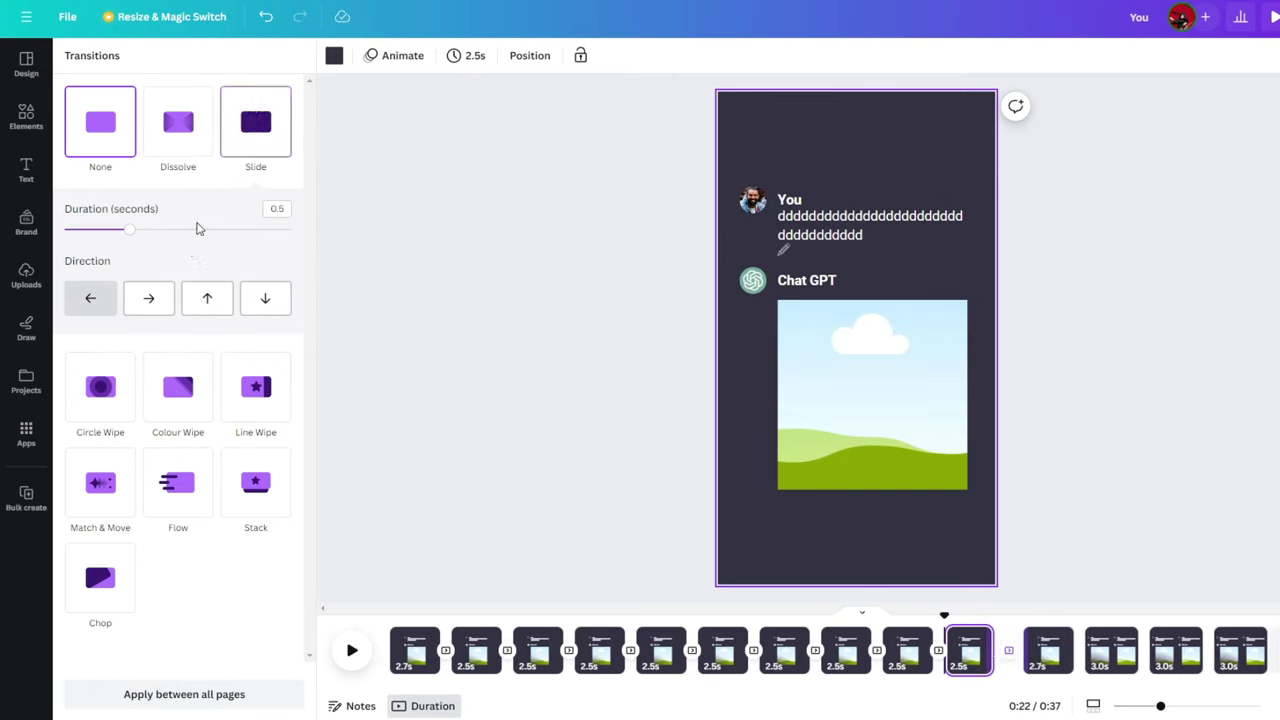
pyautogui.click(207, 298)
pyautogui.click(1061, 650)
pyautogui.click(256, 122)
pyautogui.click(207, 298)
pyautogui.click(1123, 650)
pyautogui.click(256, 122)
pyautogui.click(207, 298)
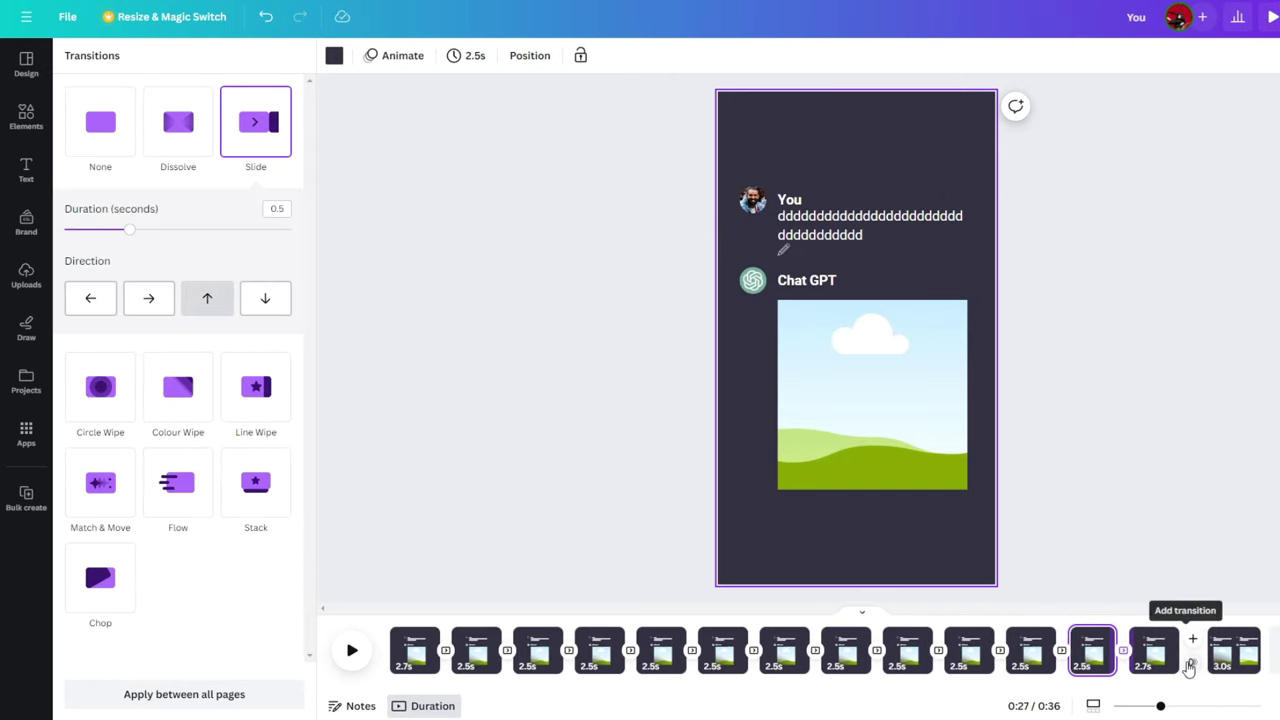
pyautogui.click(1185, 650)
pyautogui.click(256, 122)
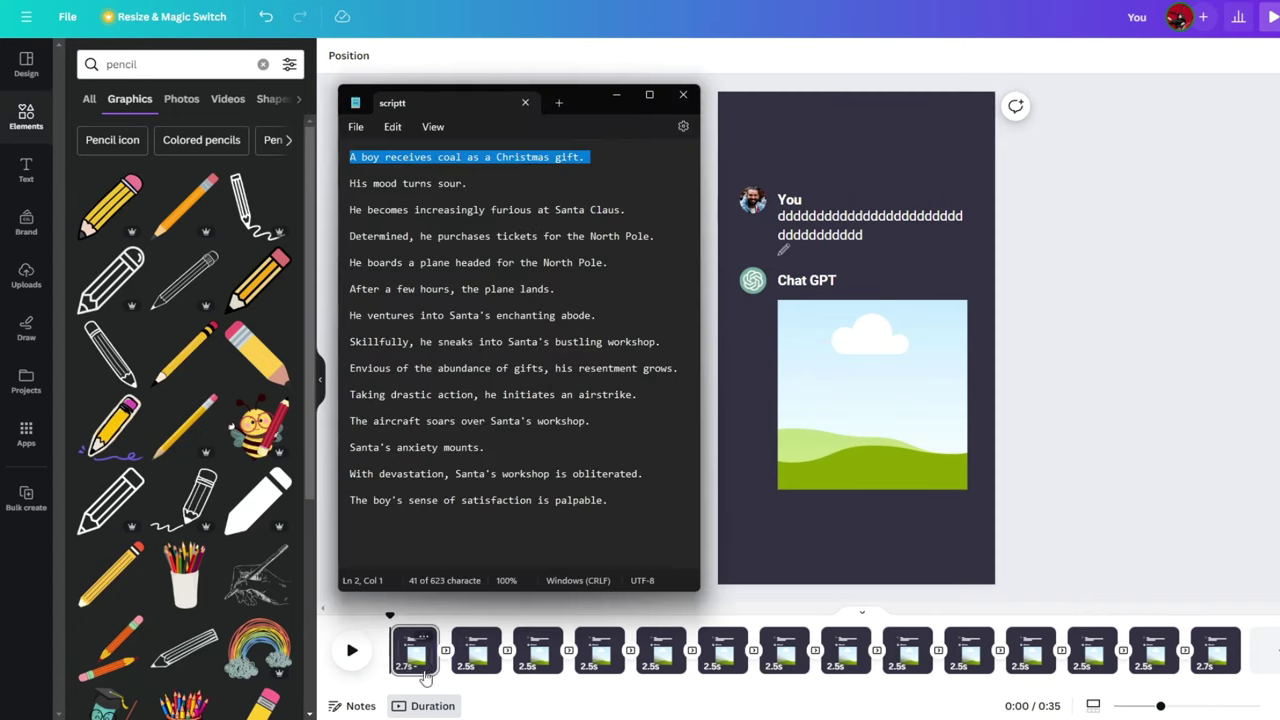
# Paste the script lines over each page's 'ddd' placeholder, starting from page 1
pyautogui.click(425, 678)
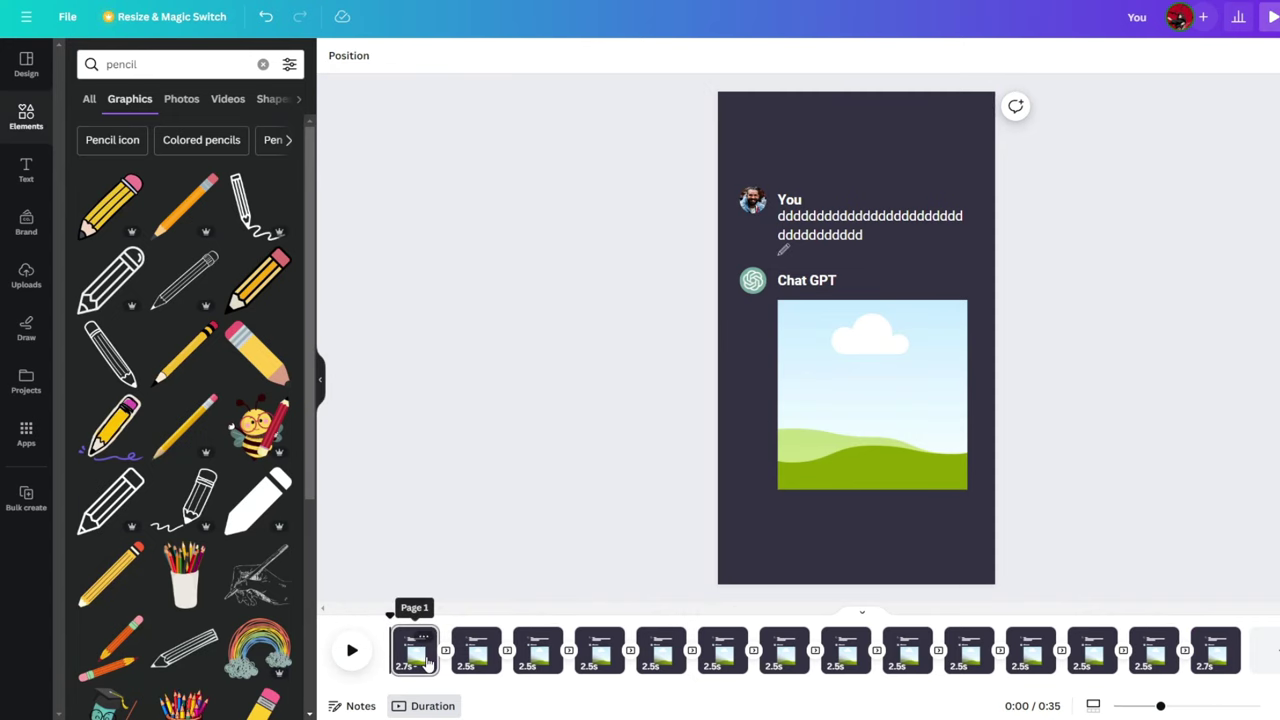
pyautogui.click(815, 217)
pyautogui.click(815, 217)
pyautogui.write('A boy receives coal as a Christmas gift.')
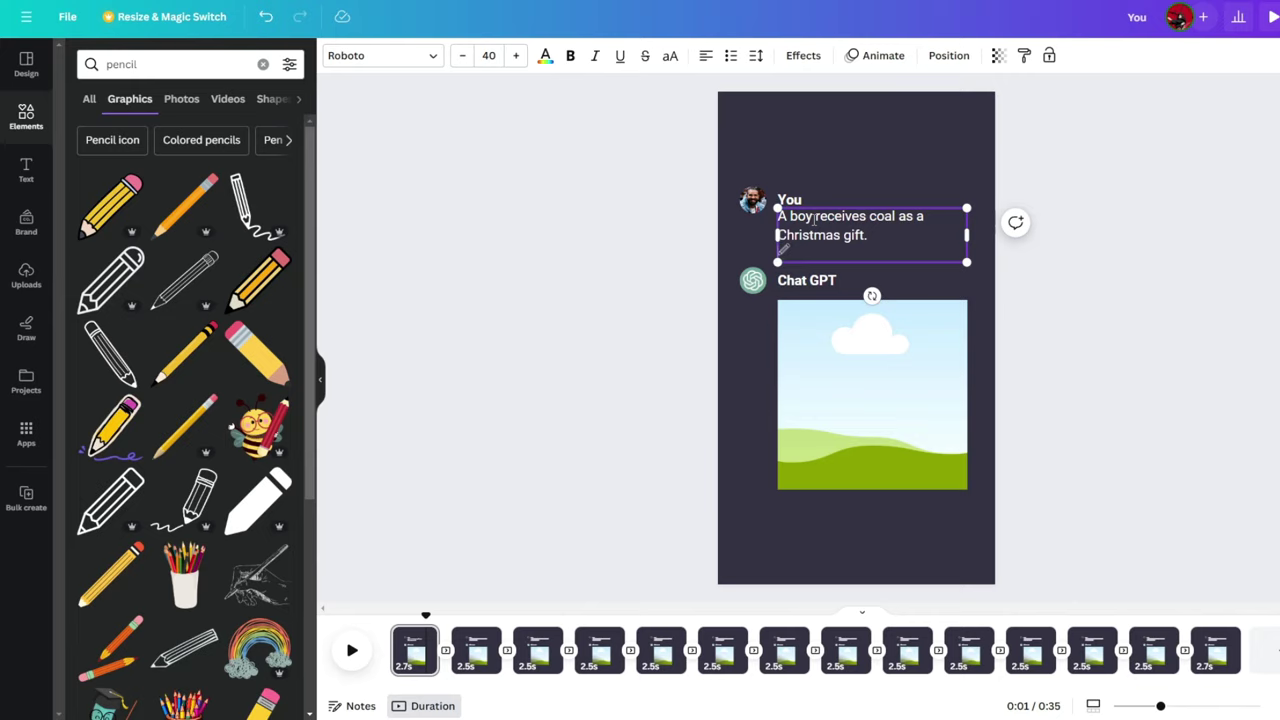
pyautogui.press('Escape')
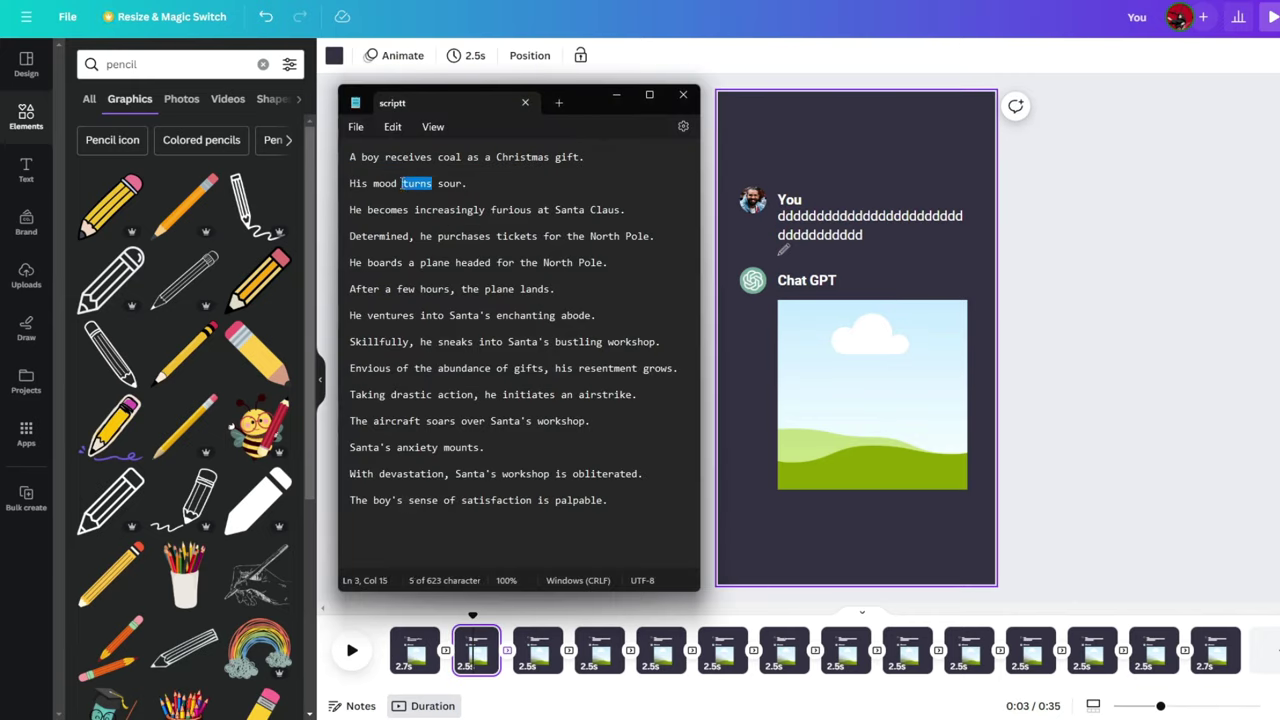
pyautogui.write('His mood turns sour.')
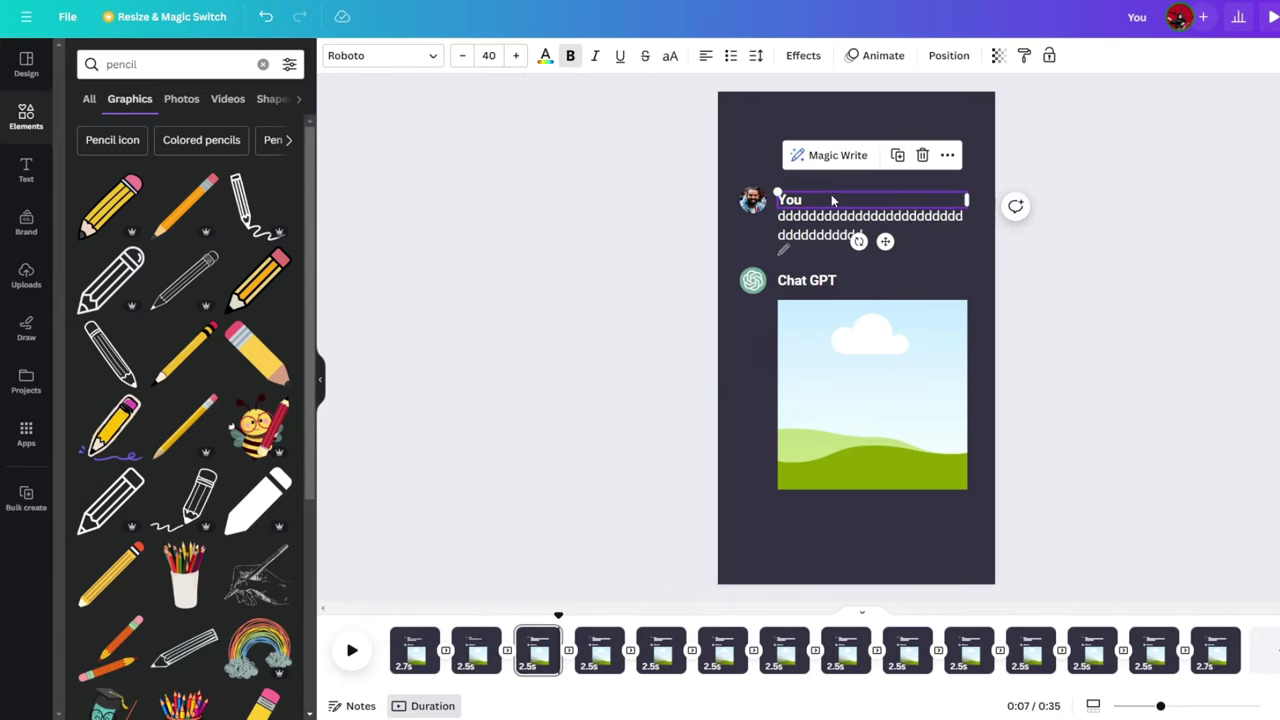
pyautogui.write('He becomes increasingly furious at Santa Claus.')
pyautogui.press('Escape')
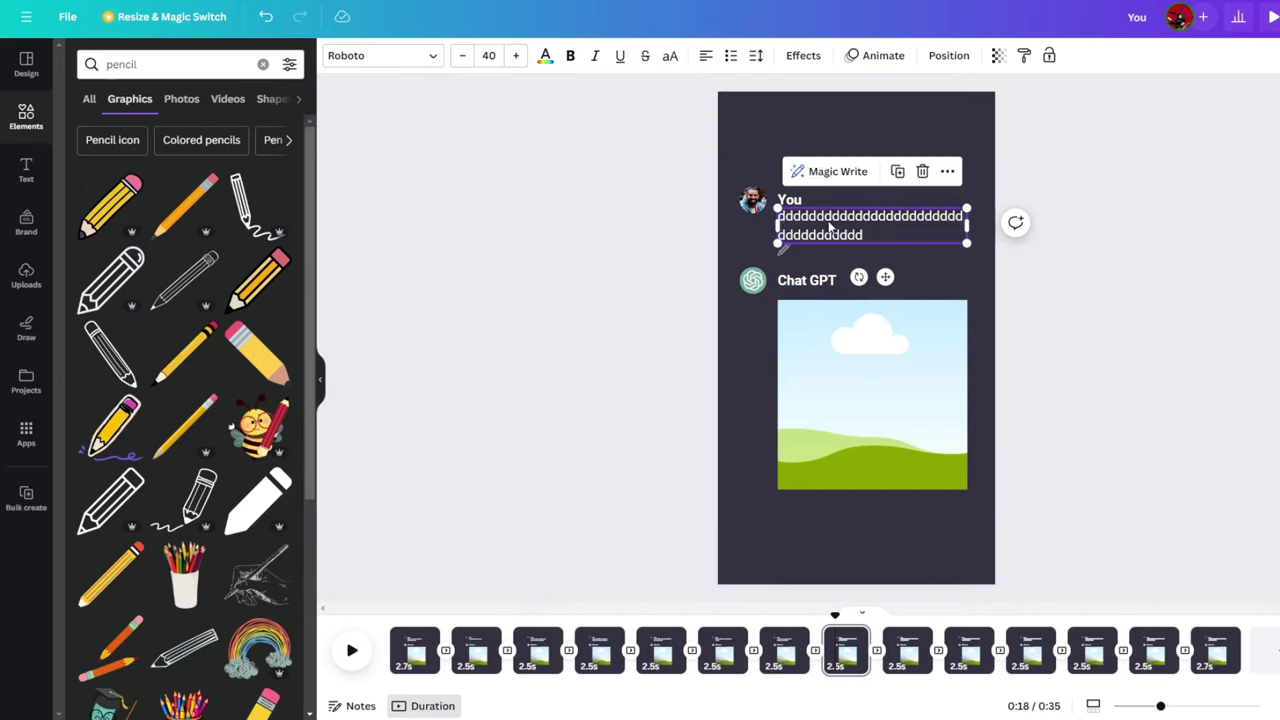
pyautogui.doubleClick(828, 227)
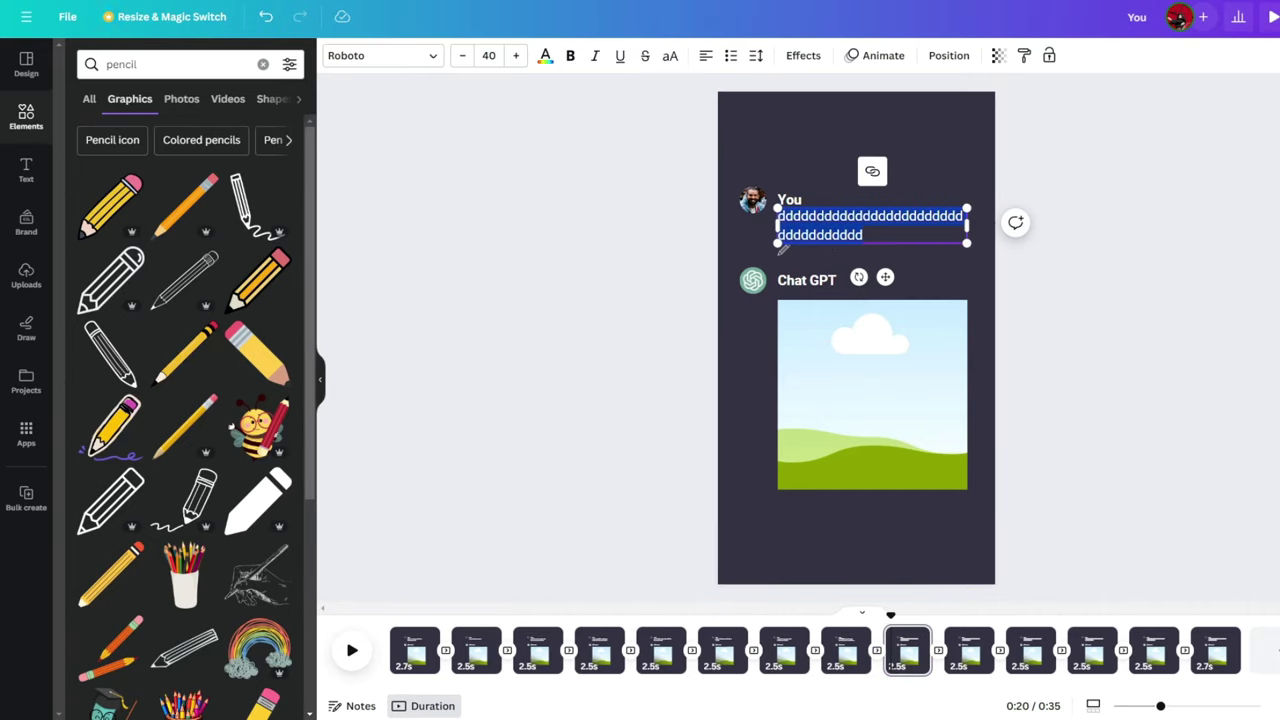
pyautogui.write('Envious of the abundance of gifts, his resentment grows.')
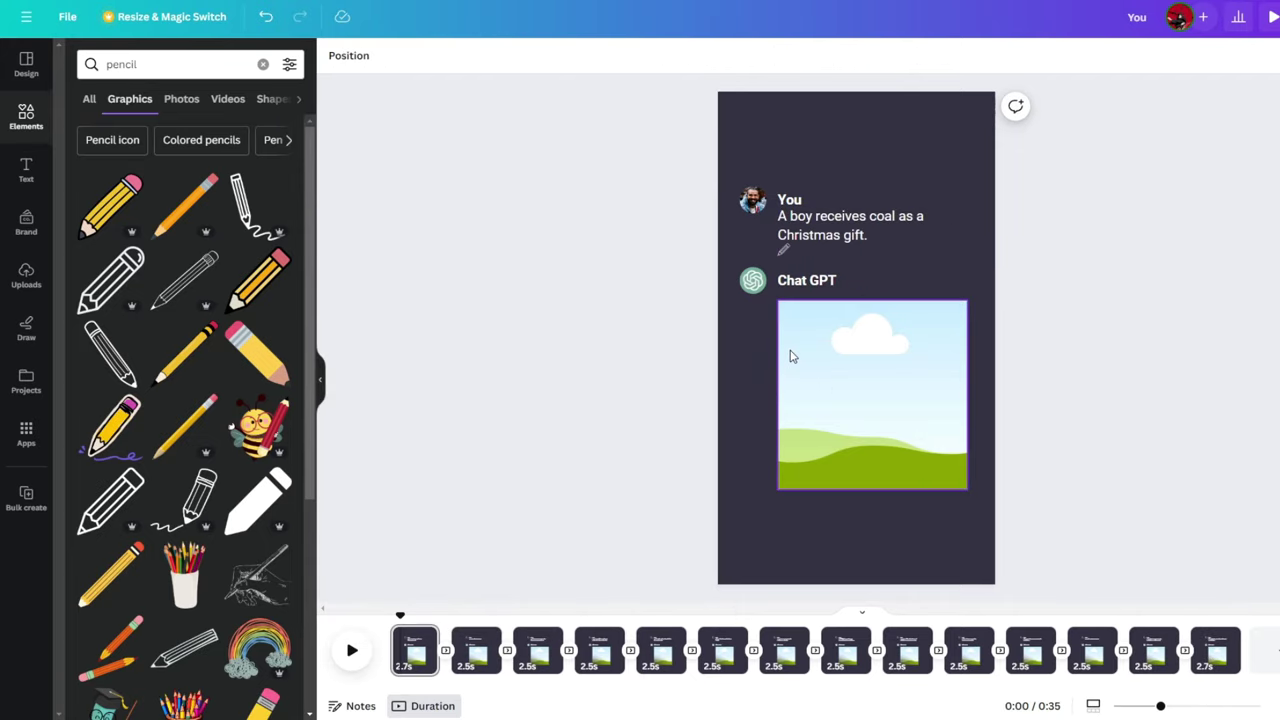
# Paste AI images into the picture frames of pages 1 through 9, starting with the boy-with-coal image
pyautogui.hotkey('ctrl', 'v')
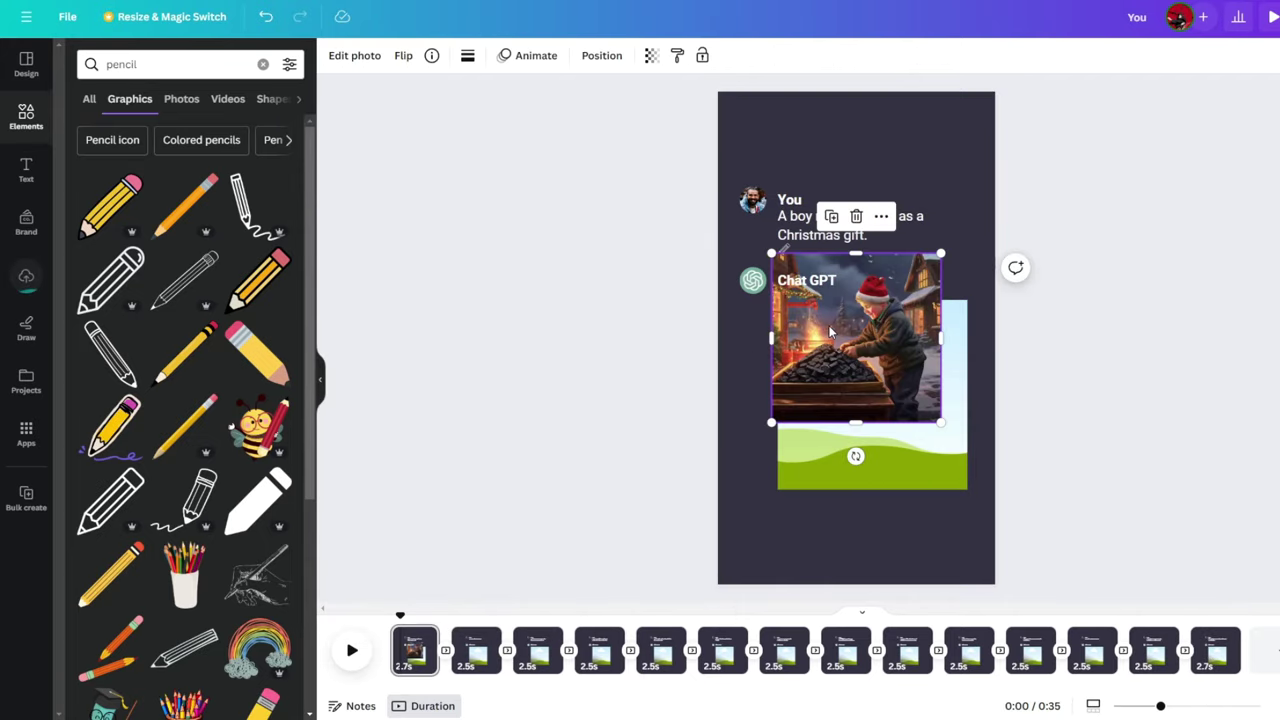
pyautogui.moveTo(833, 333); pyautogui.dragTo(832, 387)
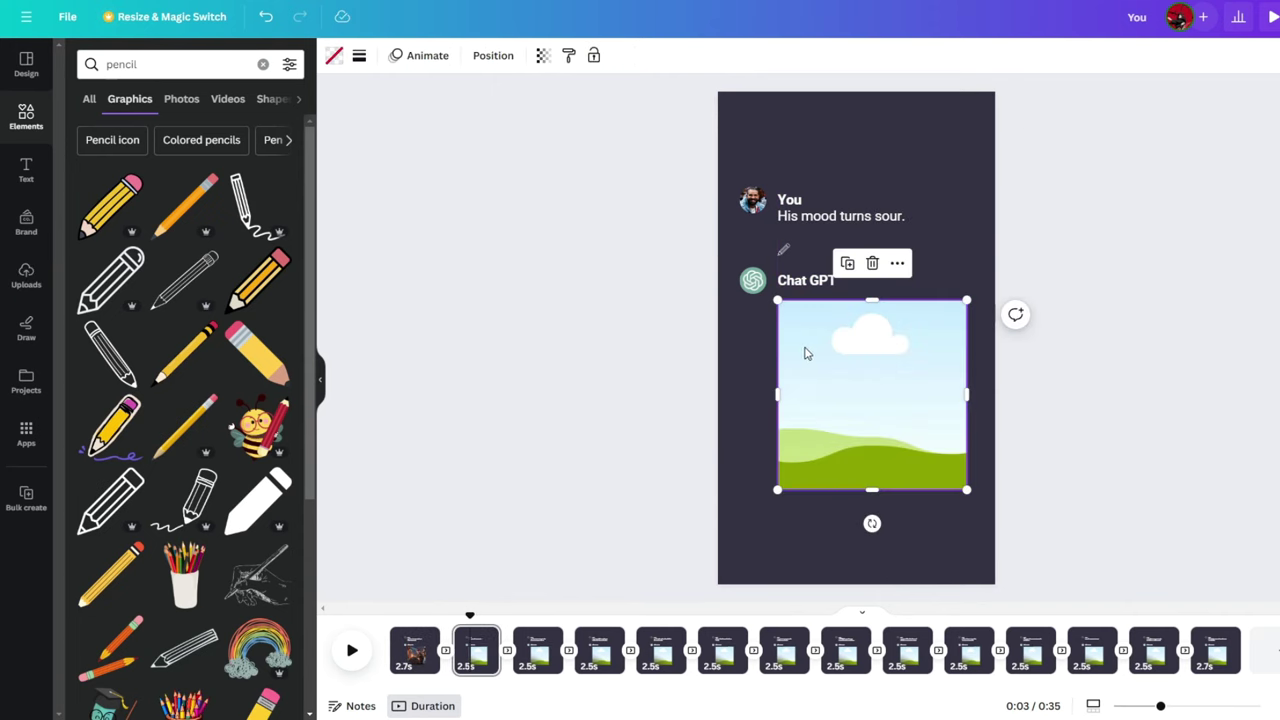
pyautogui.hotkey('ctrl', 'v')
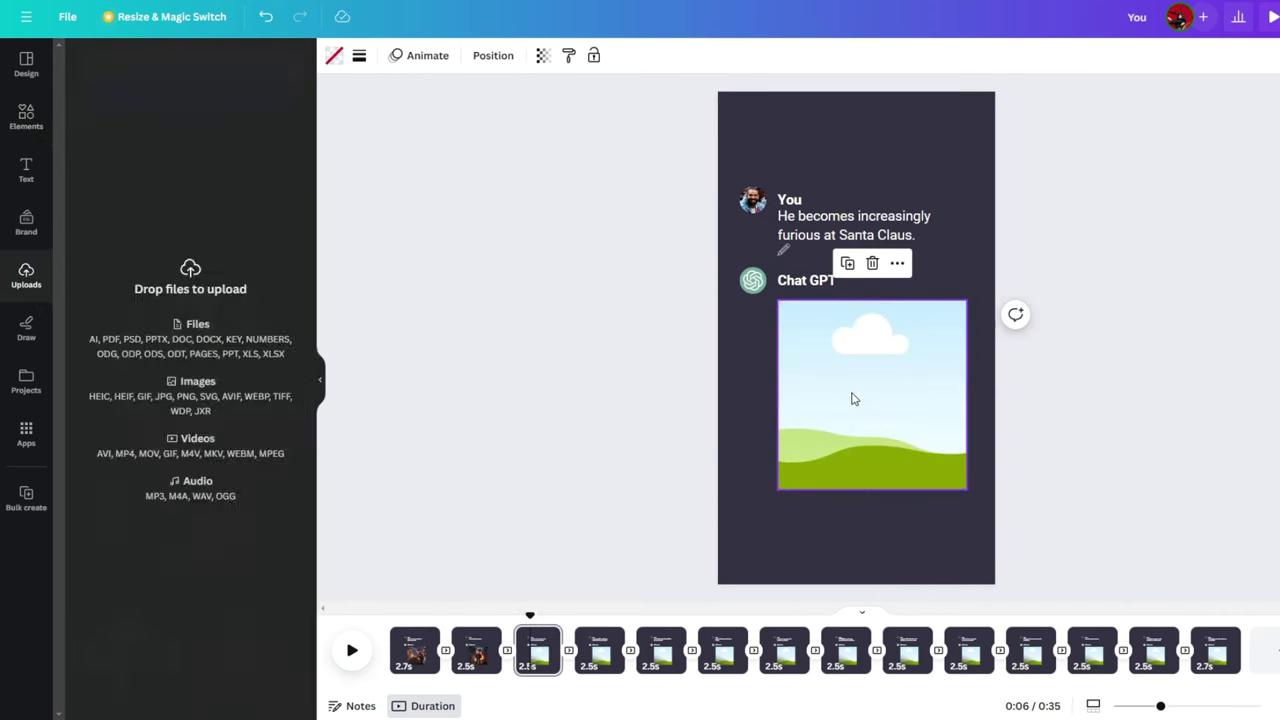
pyautogui.moveTo(852, 399); pyautogui.dragTo(870, 409)
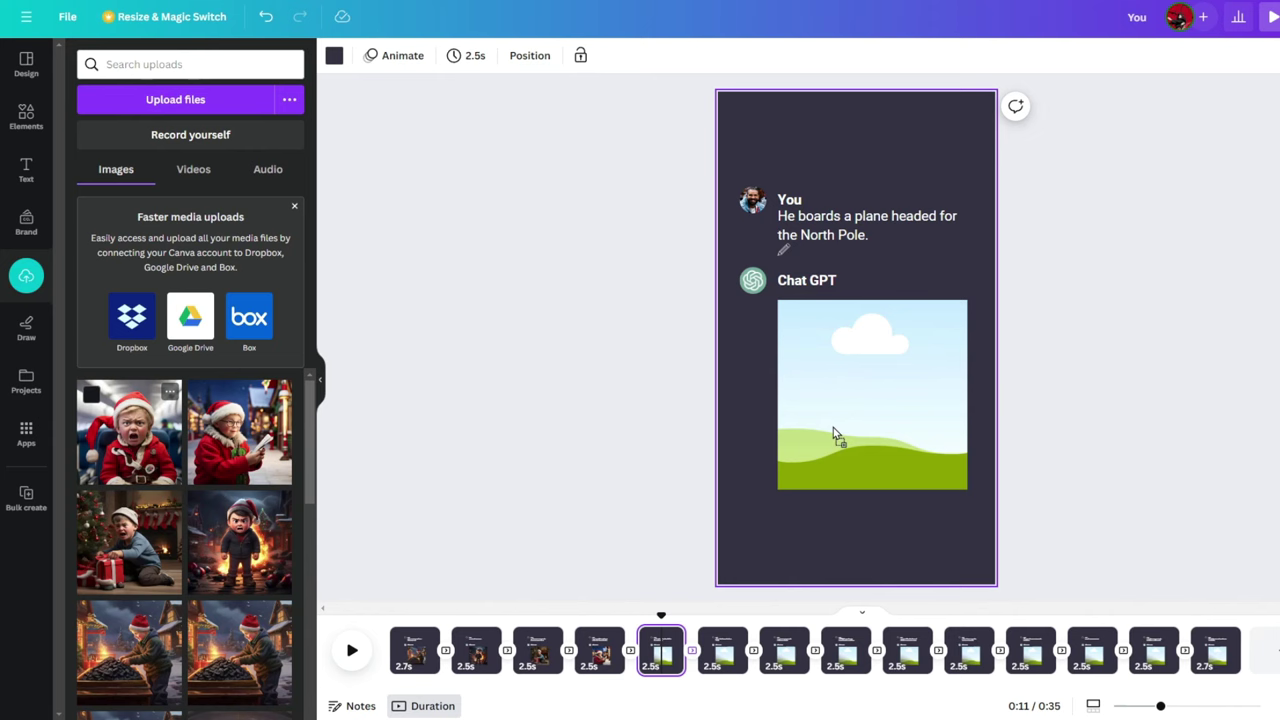
pyautogui.hotkey('ctrl', 'v')
pyautogui.moveTo(835, 435); pyautogui.dragTo(872, 395)
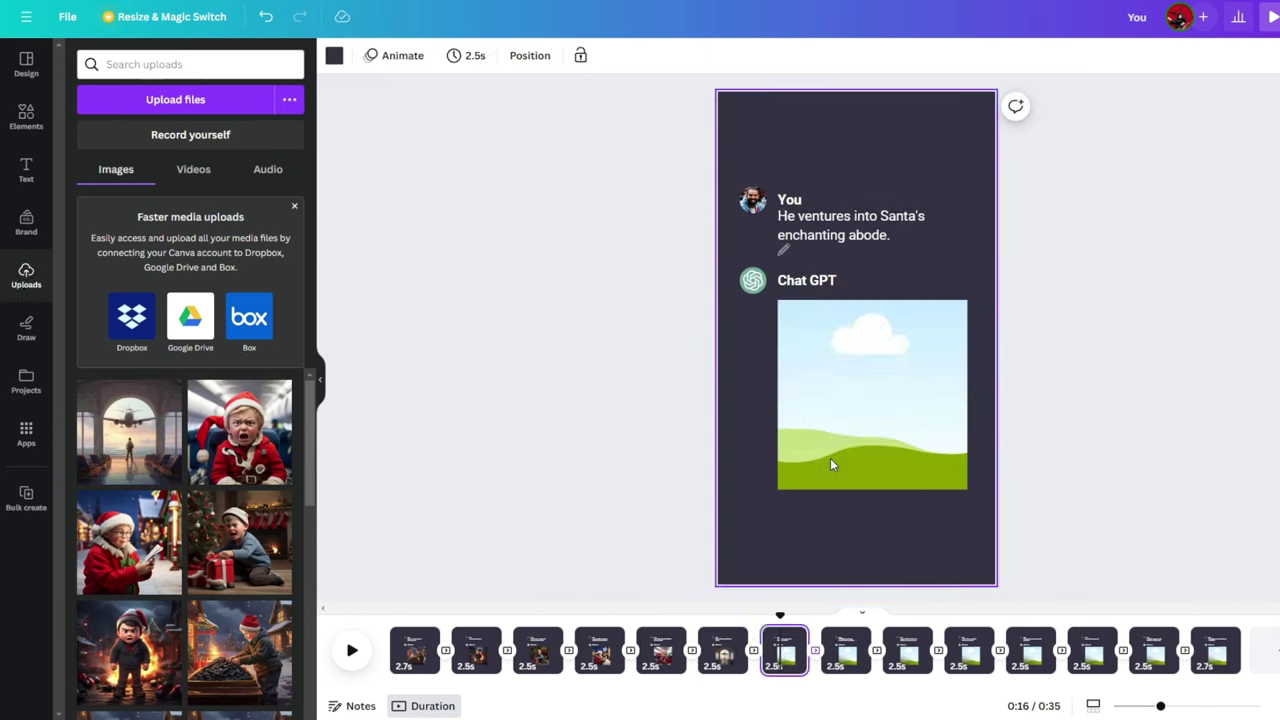
pyautogui.hotkey('ctrl', 'v')
pyautogui.moveTo(830, 458); pyautogui.dragTo(880, 350)
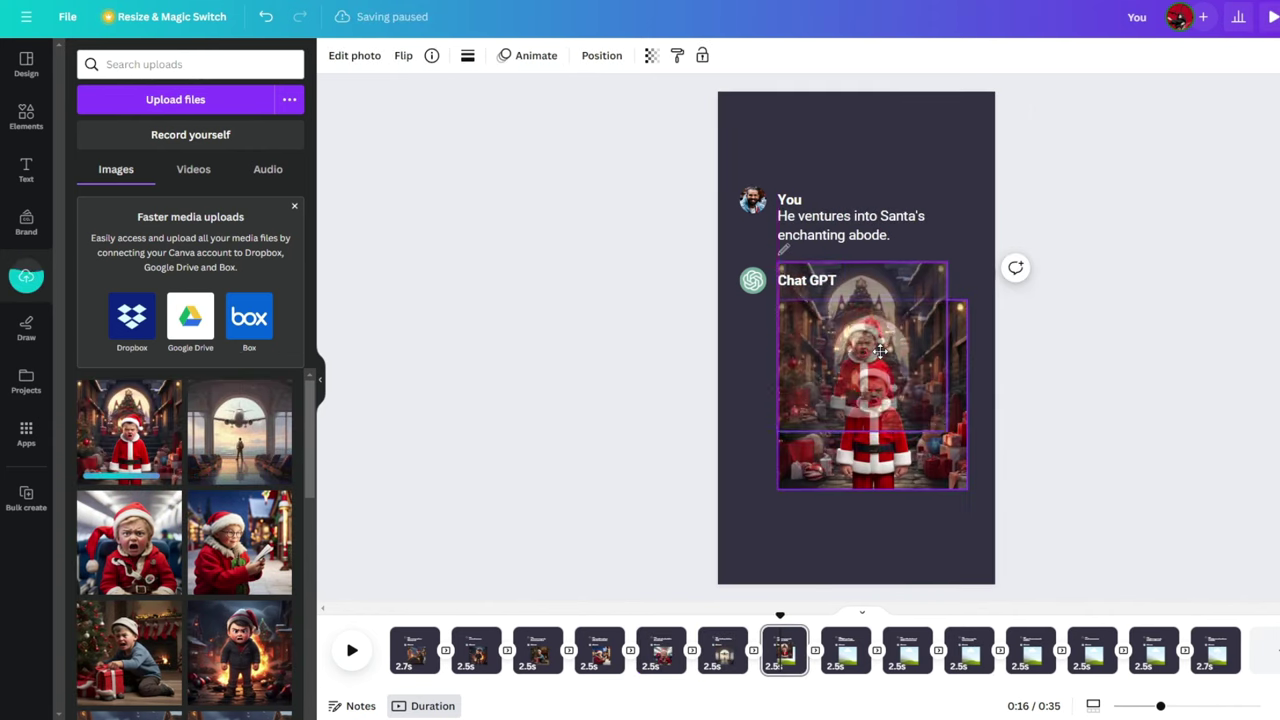
pyautogui.hotkey('ctrl', 'v')
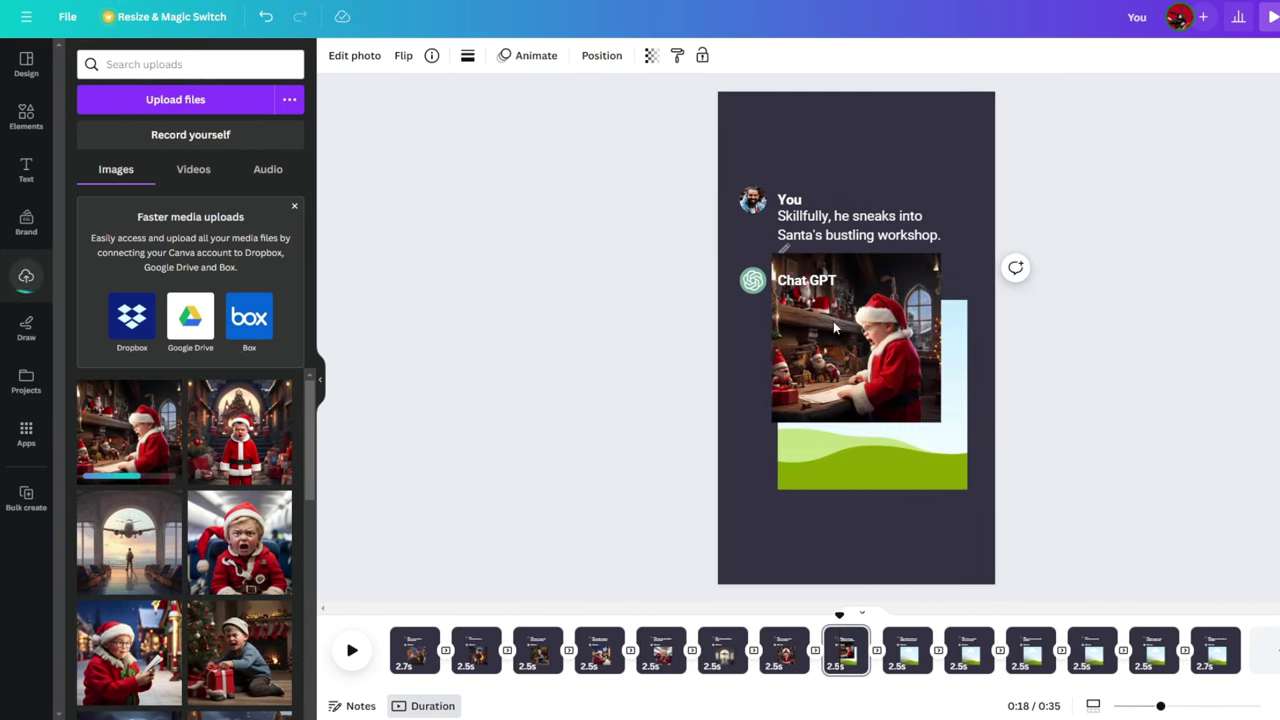
pyautogui.moveTo(857, 340); pyautogui.dragTo(870, 390)
pyautogui.hotkey('ctrl', 'v')
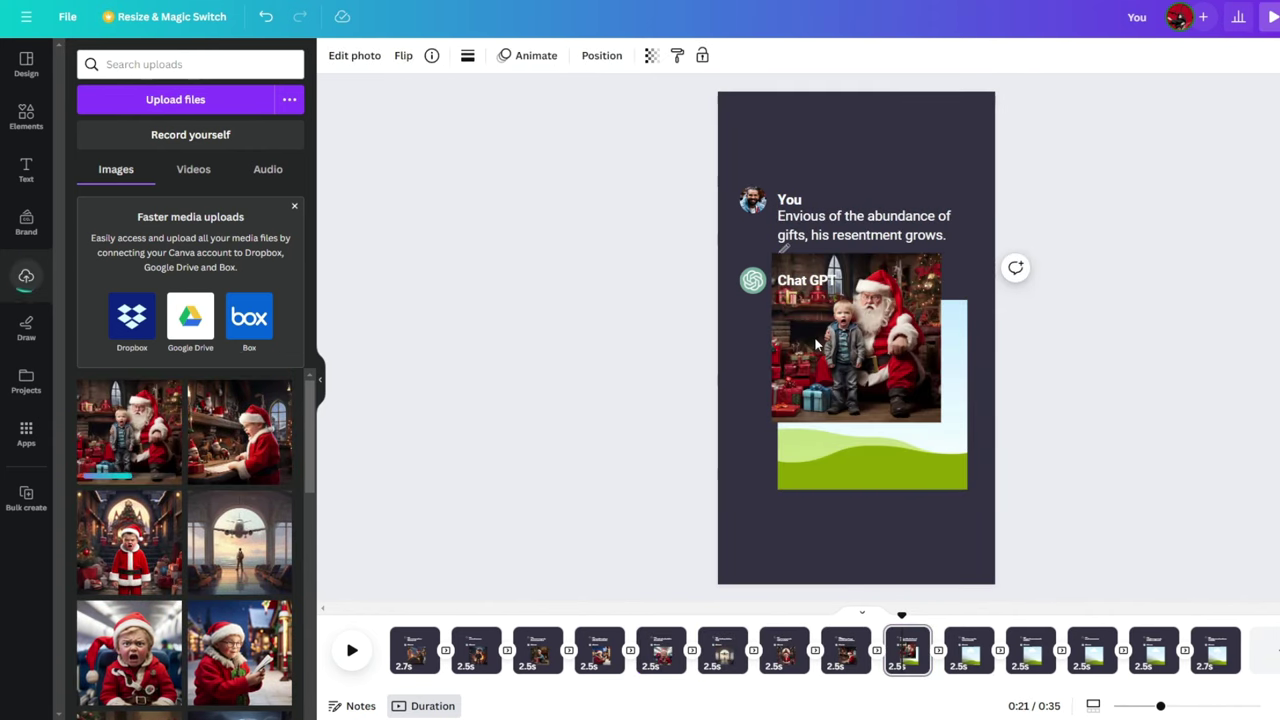
pyautogui.moveTo(845, 347); pyautogui.dragTo(922, 400)
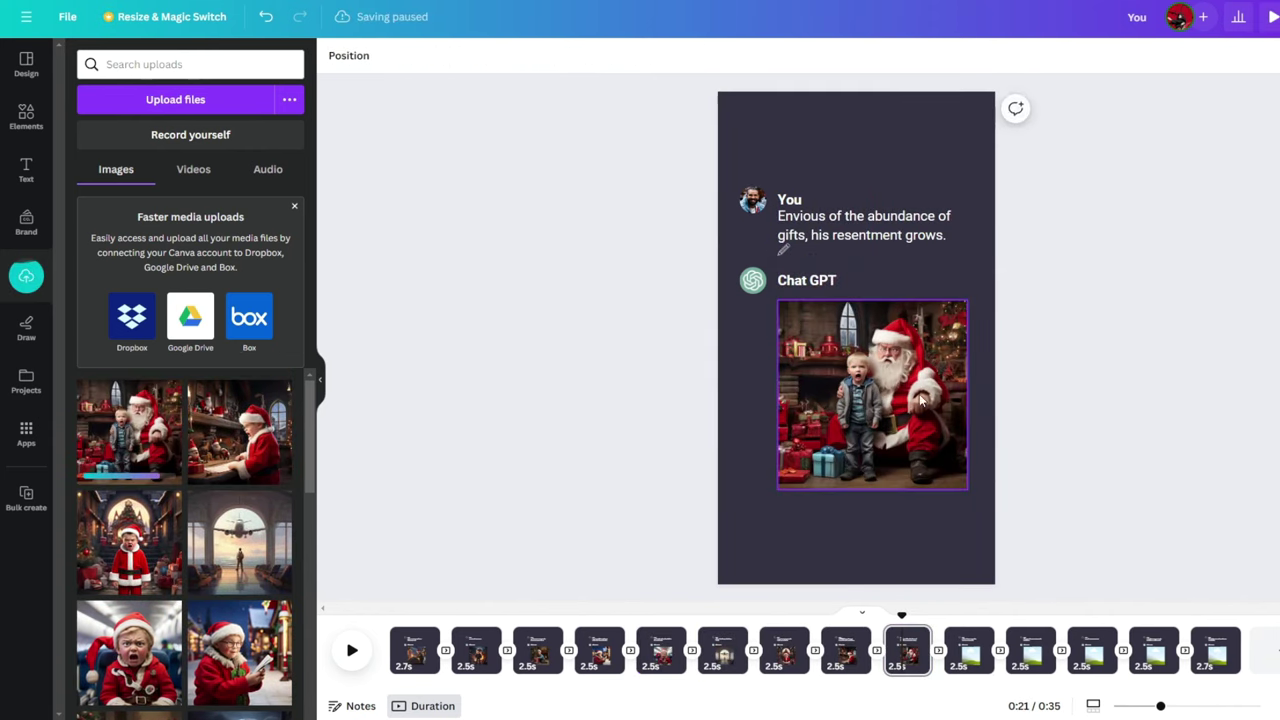
# Fill the remaining frames through page 14, ending with the smiling boy image
pyautogui.hotkey('ctrl', 'v')
pyautogui.moveTo(850, 340); pyautogui.dragTo(857, 345)
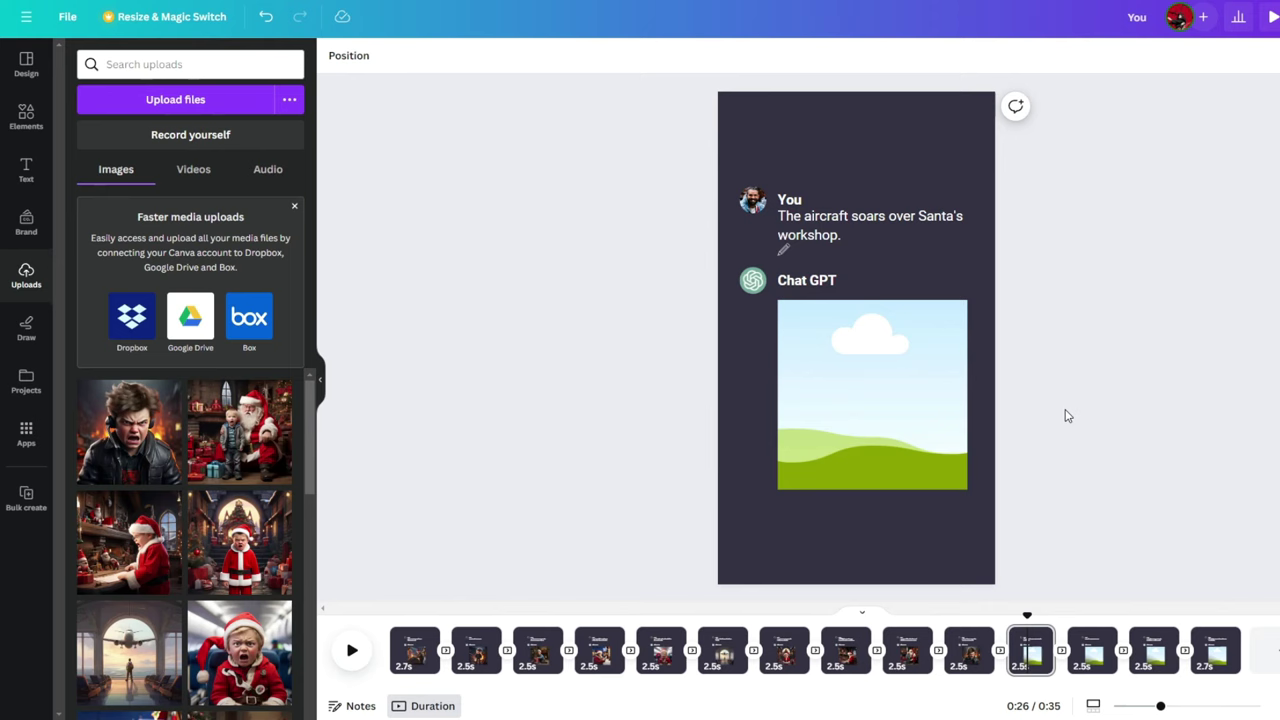
pyautogui.hotkey('ctrl', 'v')
pyautogui.moveTo(855, 340); pyautogui.dragTo(880, 380)
pyautogui.hotkey('ctrl', 'v')
pyautogui.moveTo(850, 335); pyautogui.dragTo(870, 390)
pyautogui.hotkey('ctrl', 'v')
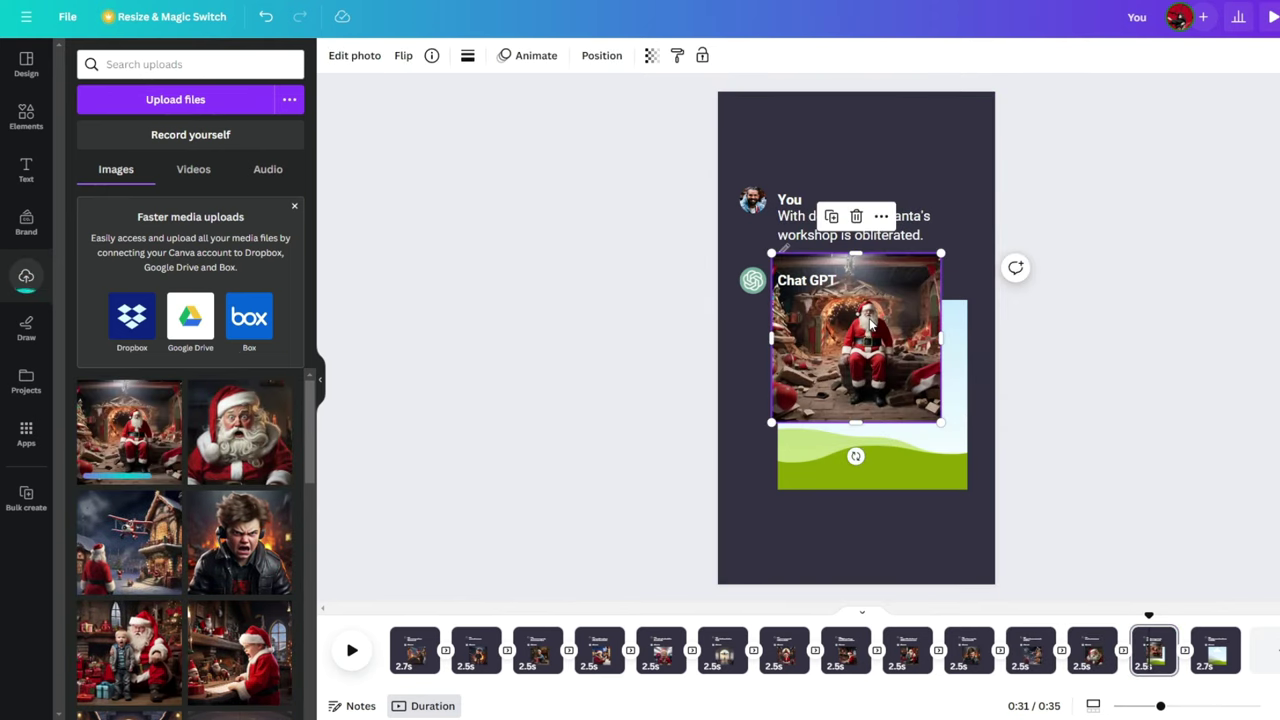
pyautogui.moveTo(850, 340); pyautogui.dragTo(870, 390)
pyautogui.click(1215, 650)
pyautogui.hotkey('ctrl', 'v')
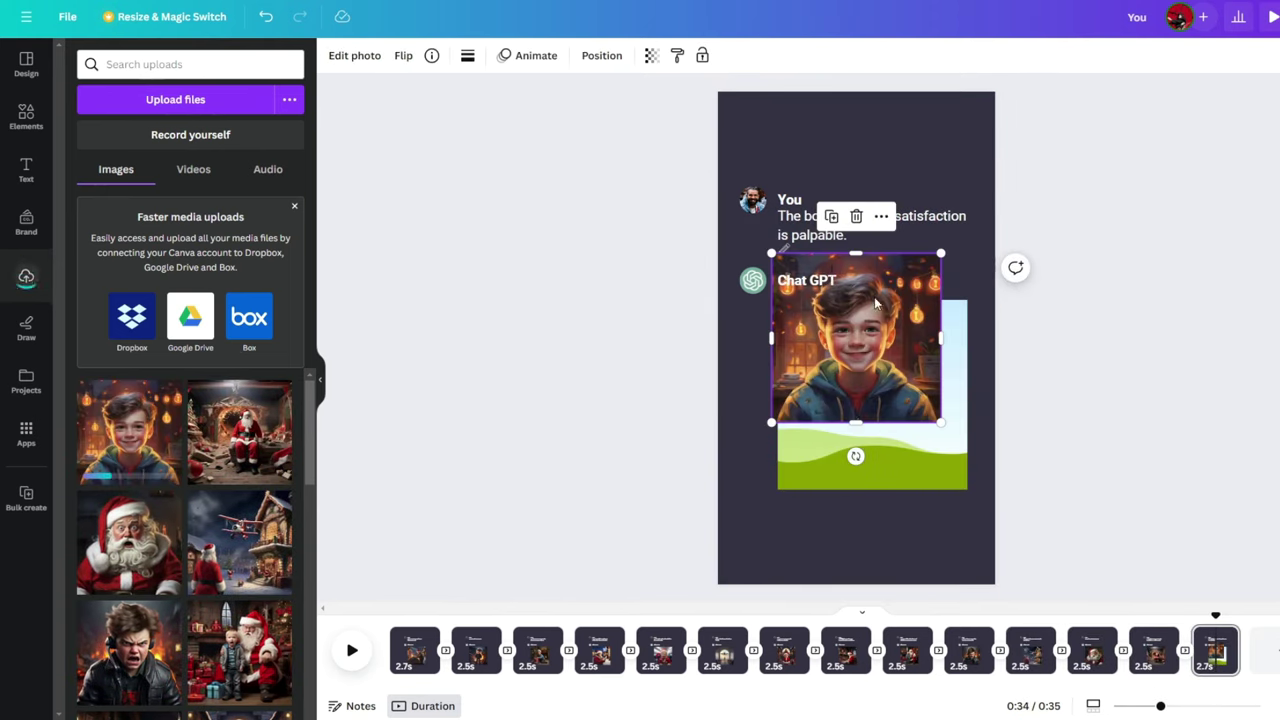
pyautogui.moveTo(875, 303); pyautogui.dragTo(870, 390)
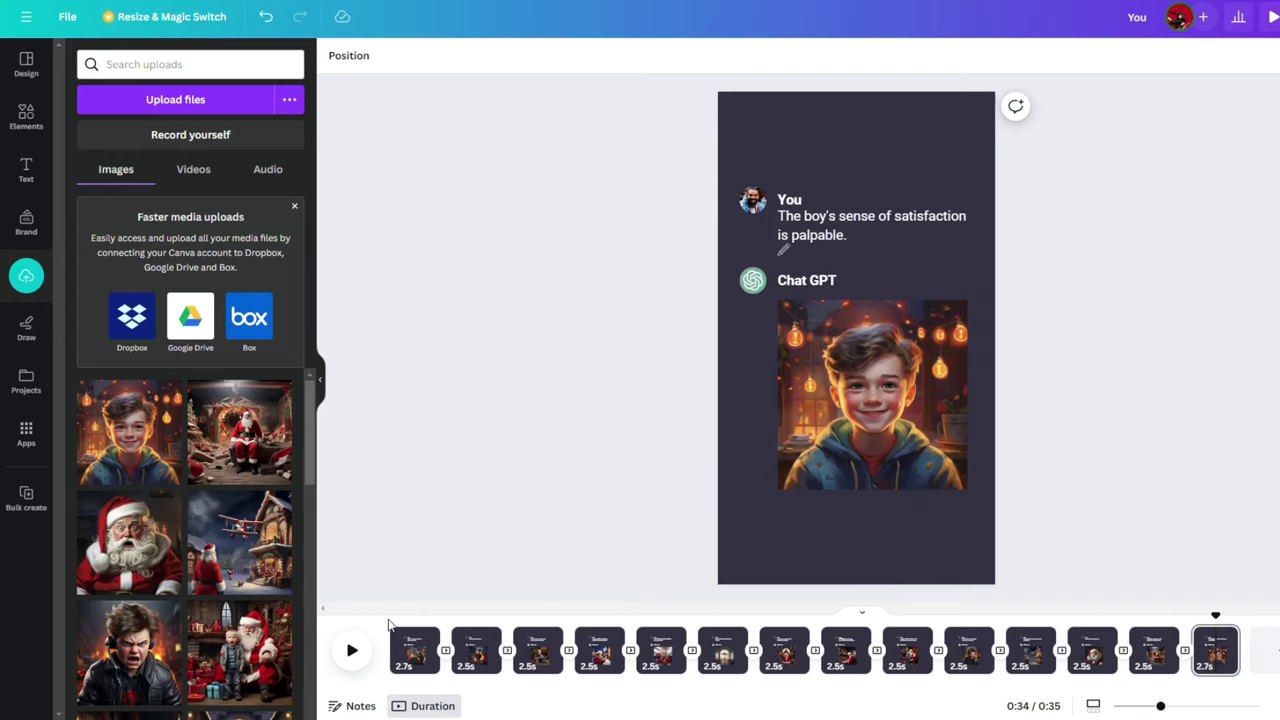
# Preview the chat video from the start, then stop the playback
pyautogui.click(387, 617)
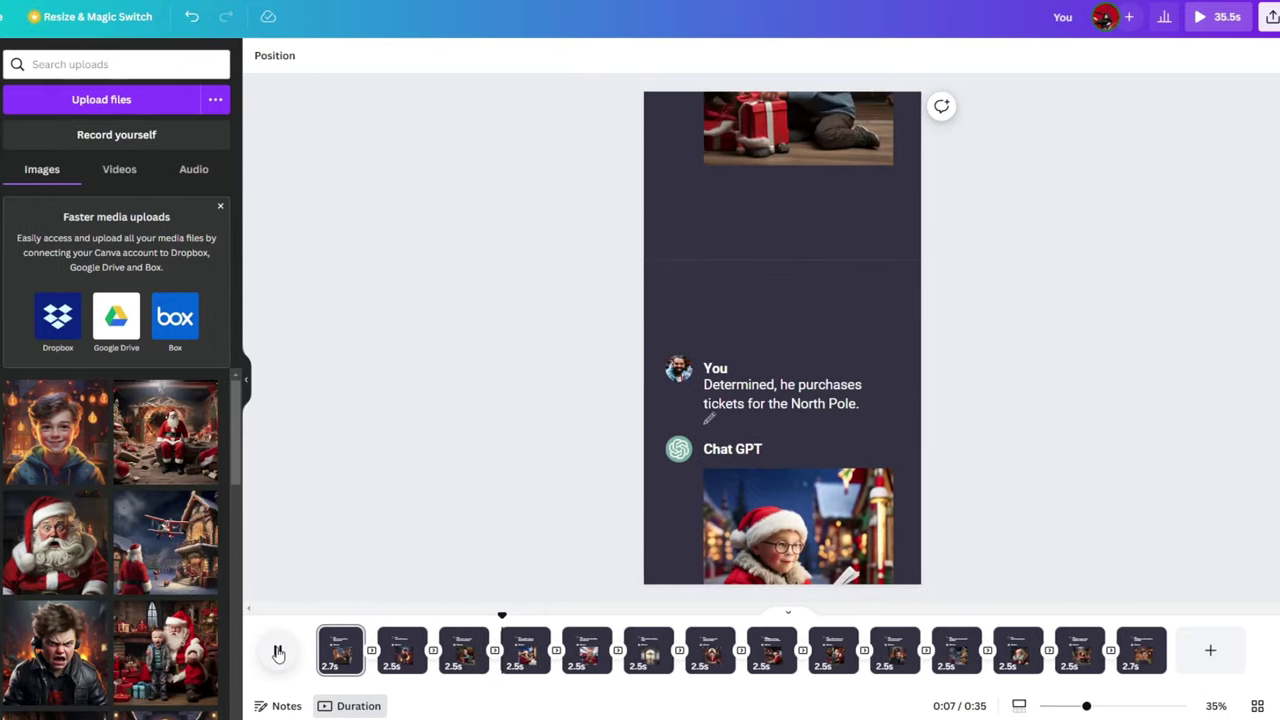
pyautogui.click(352, 652)
pyautogui.click(1222, 22)
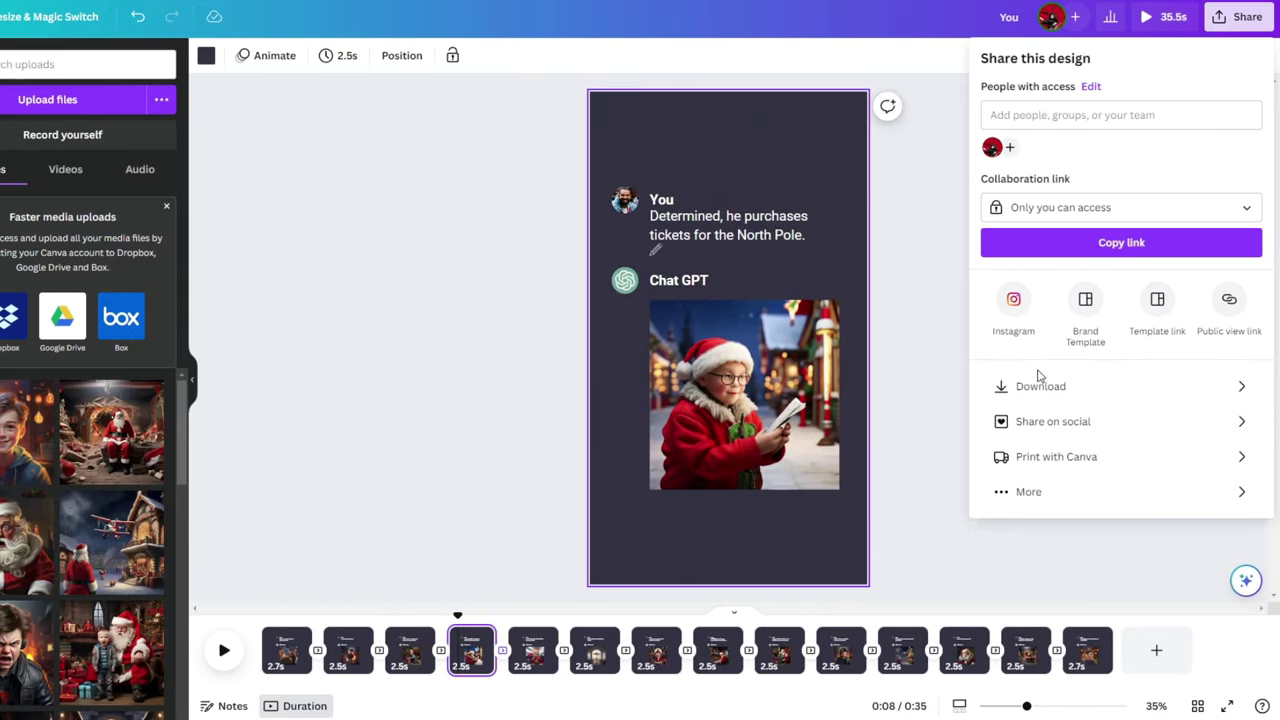